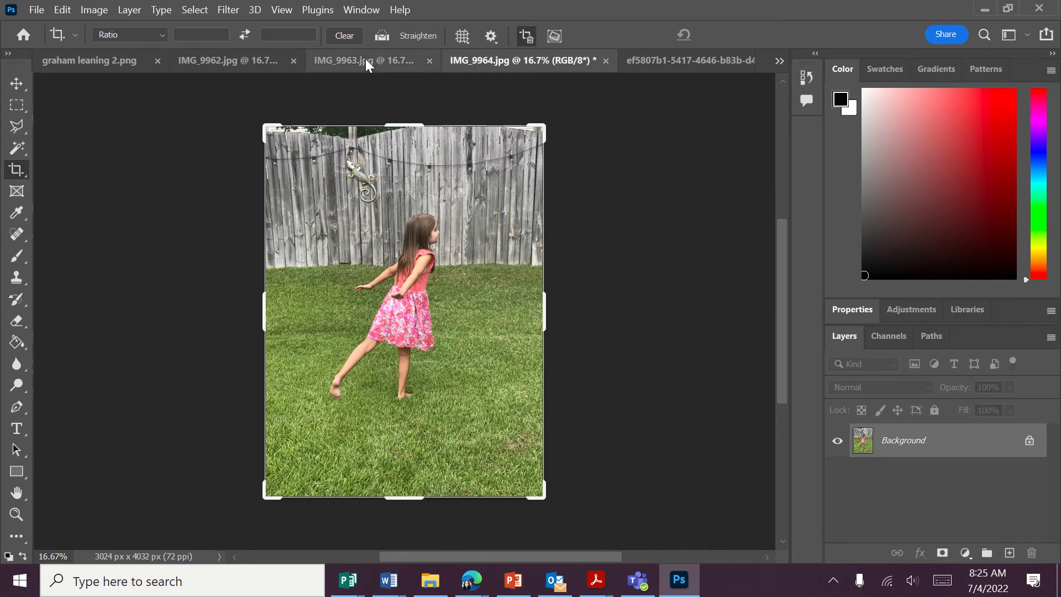
Step: Look through the open source photos, the finished leaning silhouette and the blue botanical print with small figures
{"action": "left_click", "coordinate": [218, 59]}
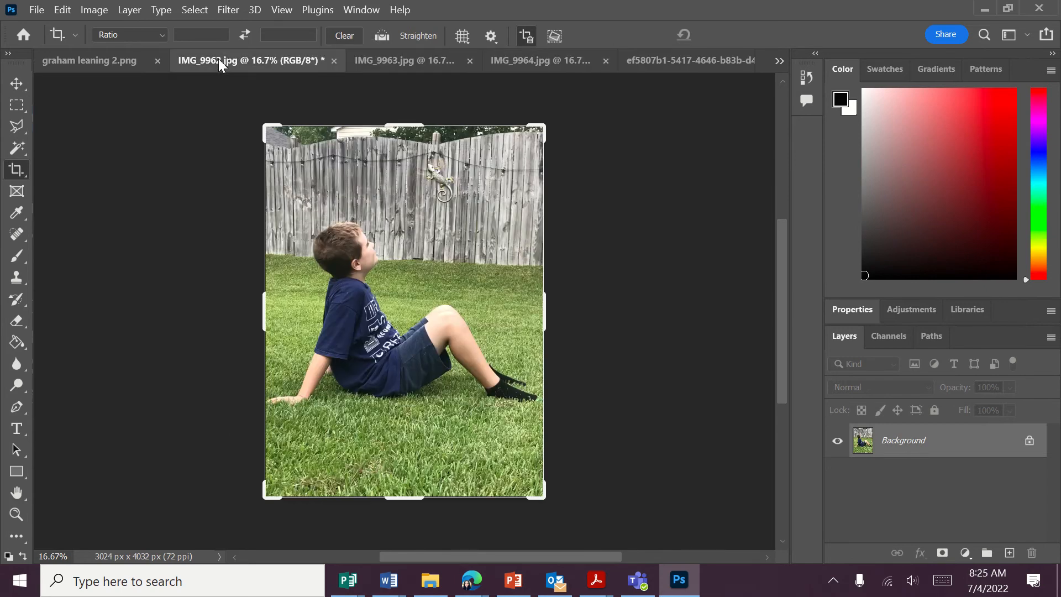
{"action": "left_click", "coordinate": [392, 61]}
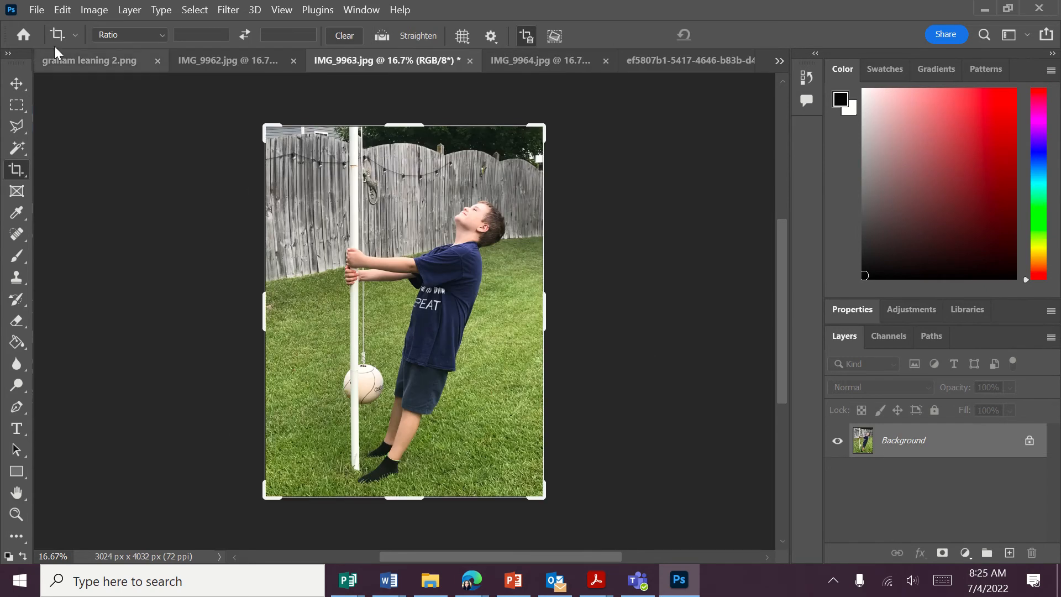
{"action": "left_click", "coordinate": [61, 61]}
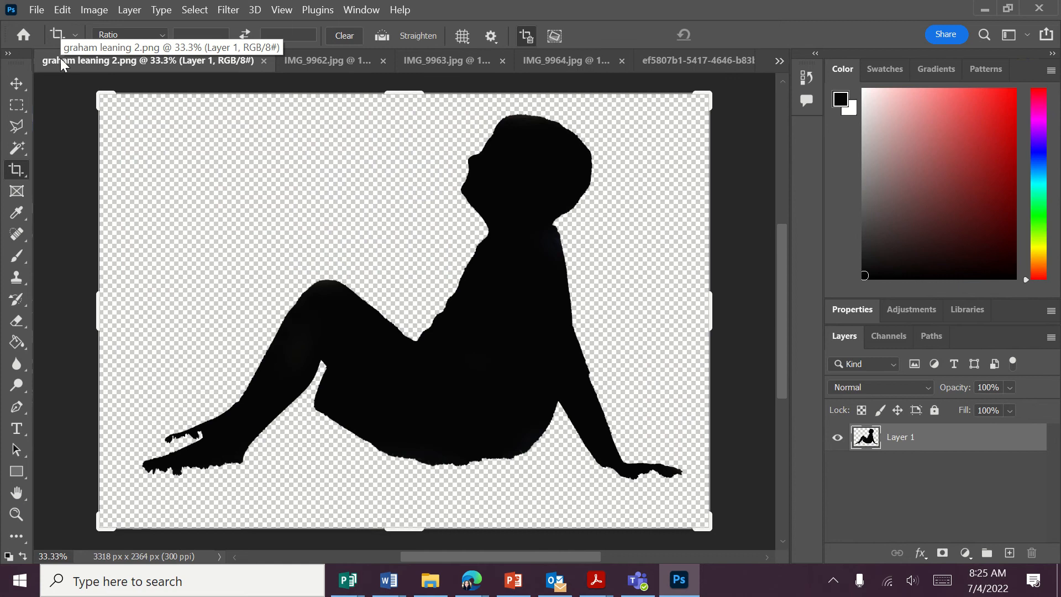
{"action": "left_click", "coordinate": [715, 62]}
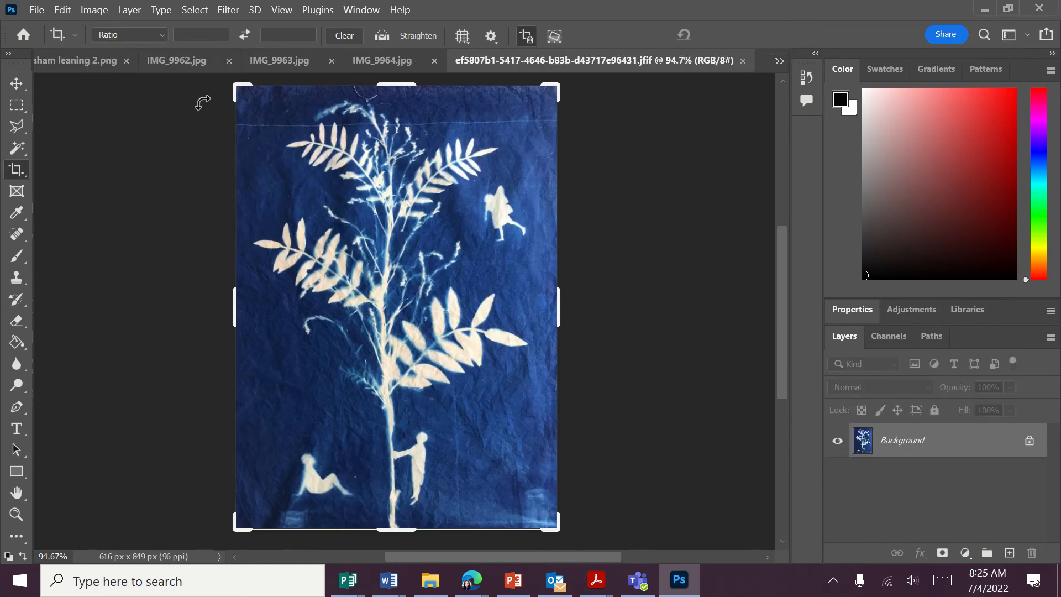
{"action": "left_click", "coordinate": [359, 65]}
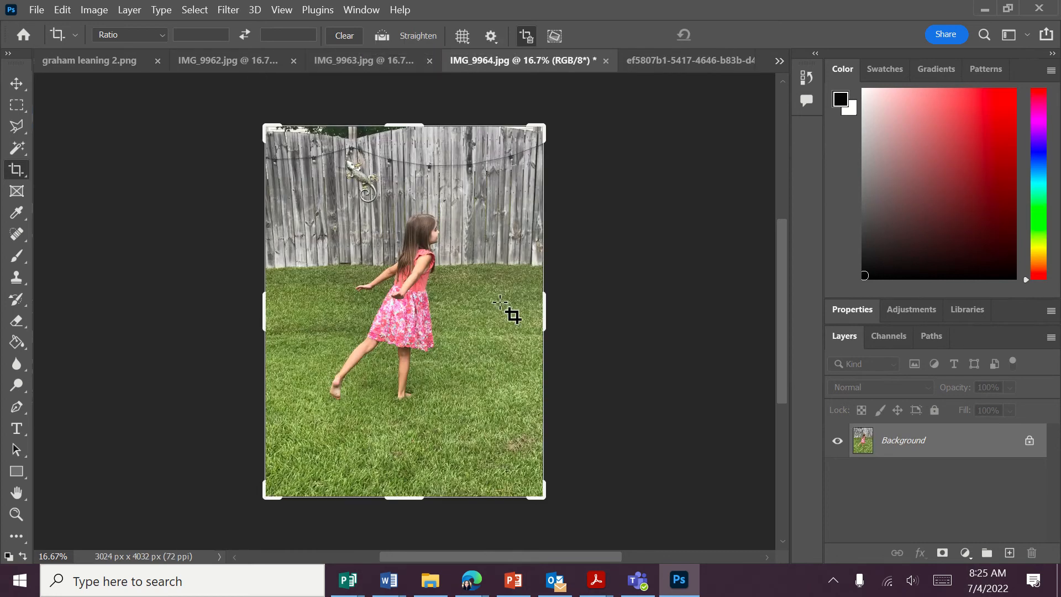
Step: Select the seated boy in IMG_9962.jpg with the Object Selection tool and copy him
{"action": "left_click", "coordinate": [224, 60]}
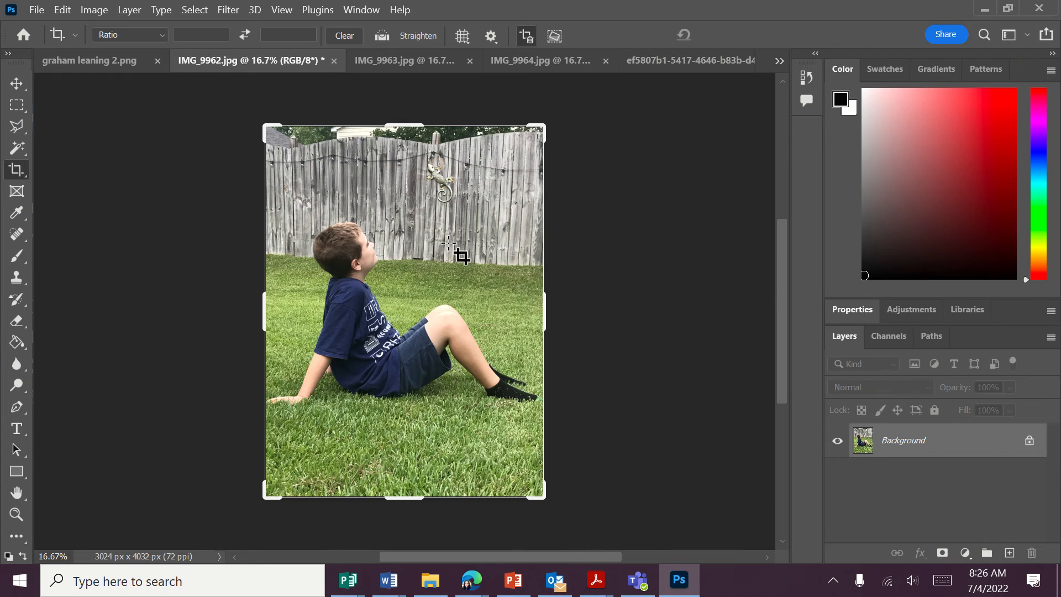
{"action": "left_click", "coordinate": [17, 133]}
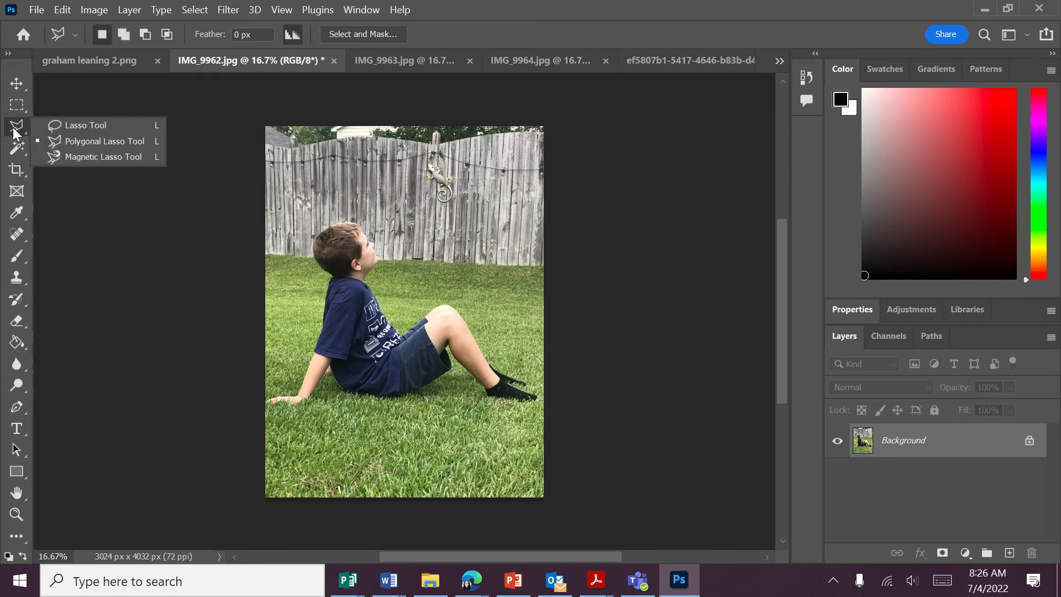
{"action": "left_click", "coordinate": [18, 149]}
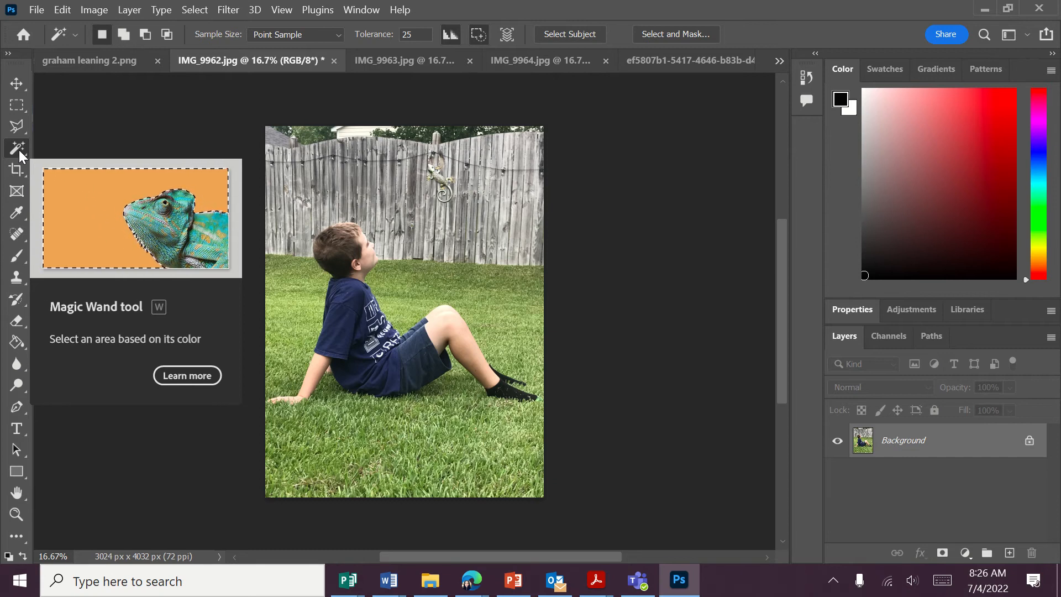
{"action": "right_click", "coordinate": [19, 151]}
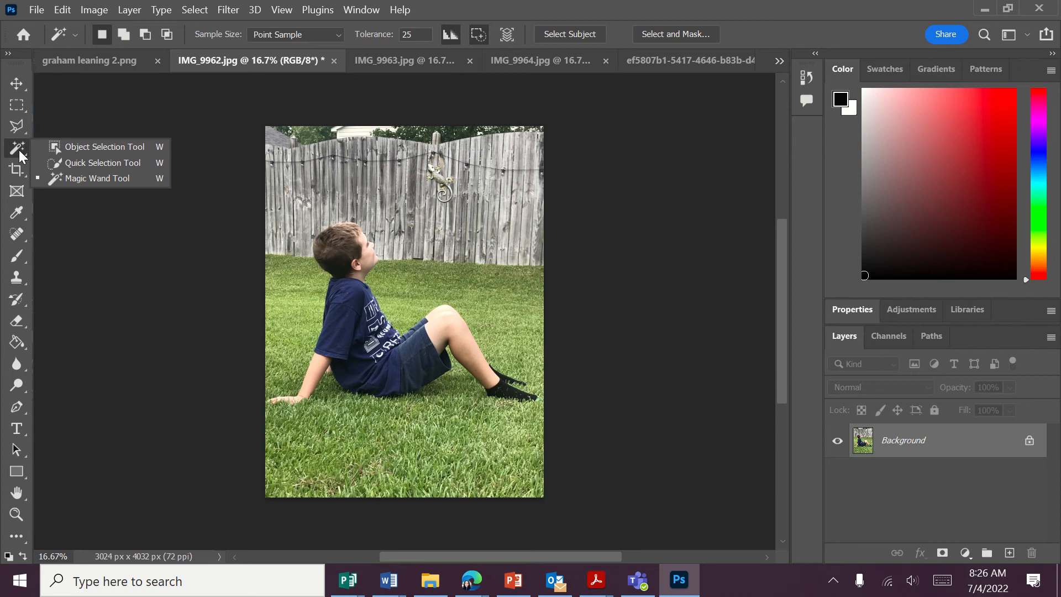
{"action": "left_click", "coordinate": [102, 147]}
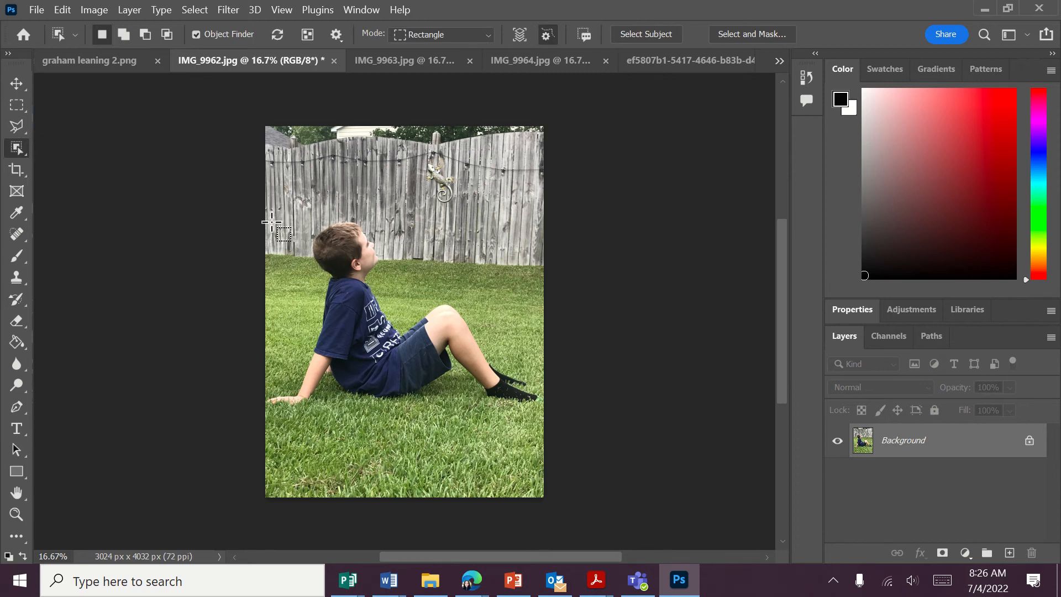
{"action": "left_click_drag", "start_coordinate": [281, 232], "coordinate": [541, 426]}
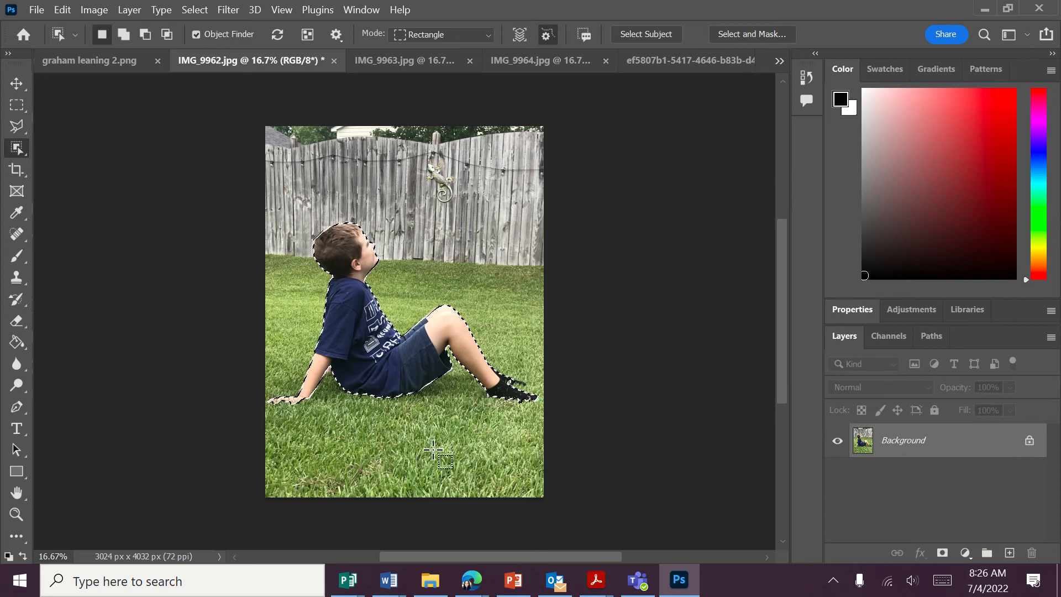
{"action": "left_click", "coordinate": [62, 10]}
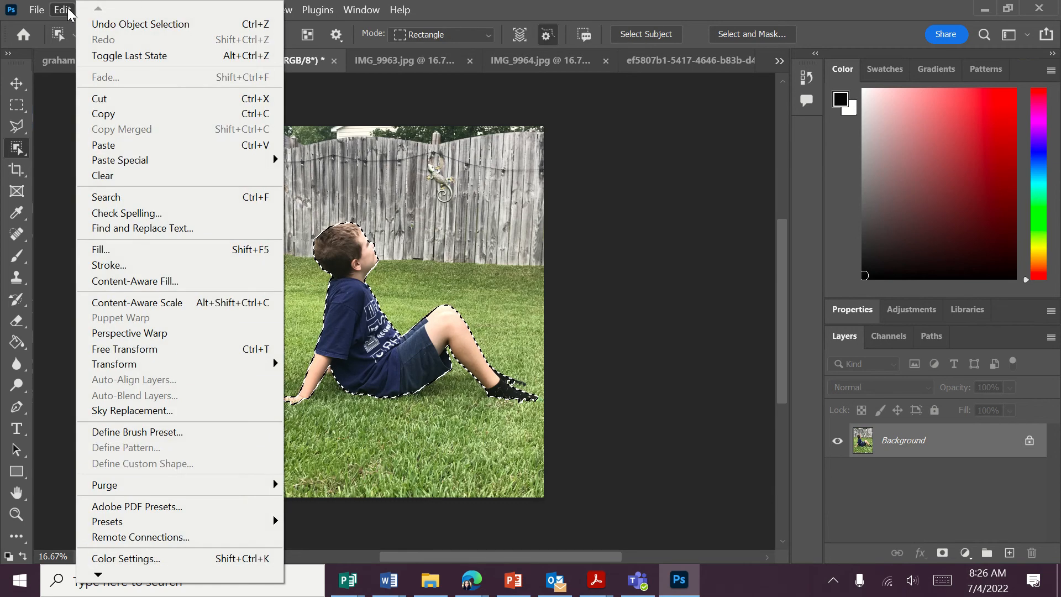
{"action": "left_click", "coordinate": [117, 116]}
Step: Create a transparent document of 3223 x 838 px at 300 ppi
{"action": "left_click", "coordinate": [36, 10]}
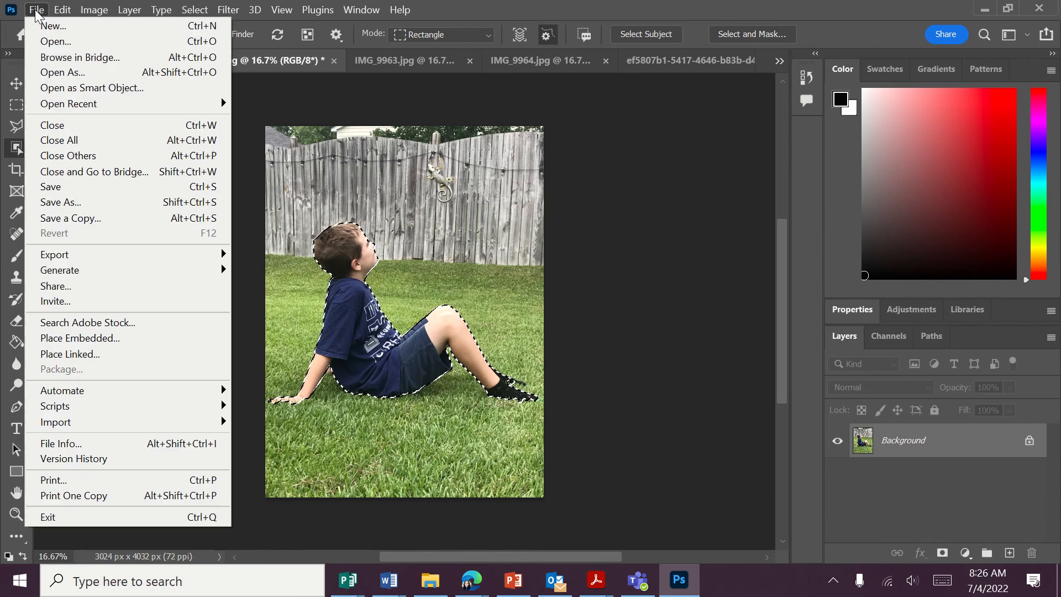
{"action": "left_click", "coordinate": [39, 28]}
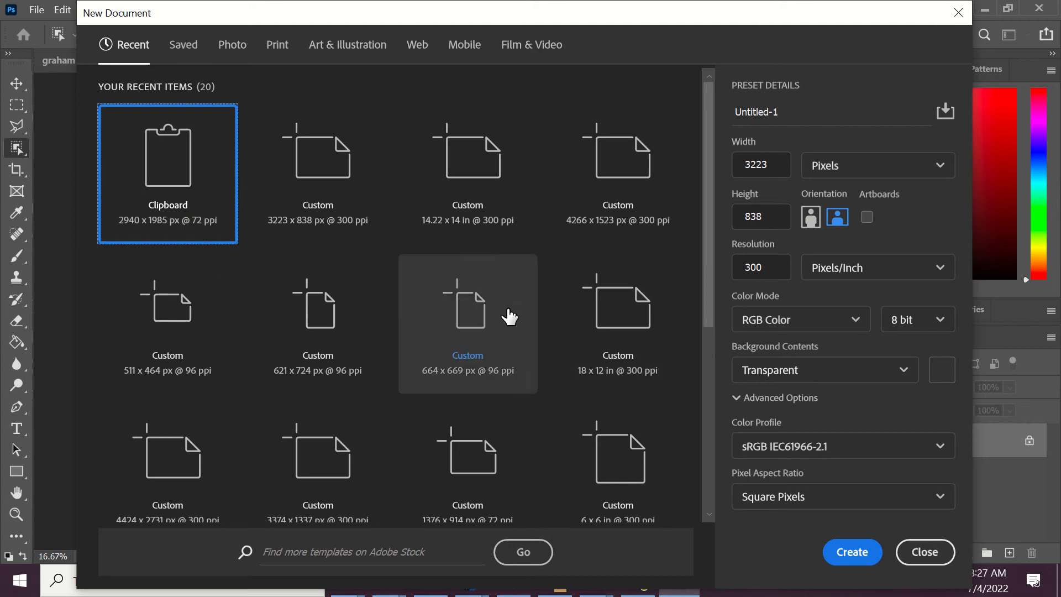
{"action": "left_click", "coordinate": [850, 567]}
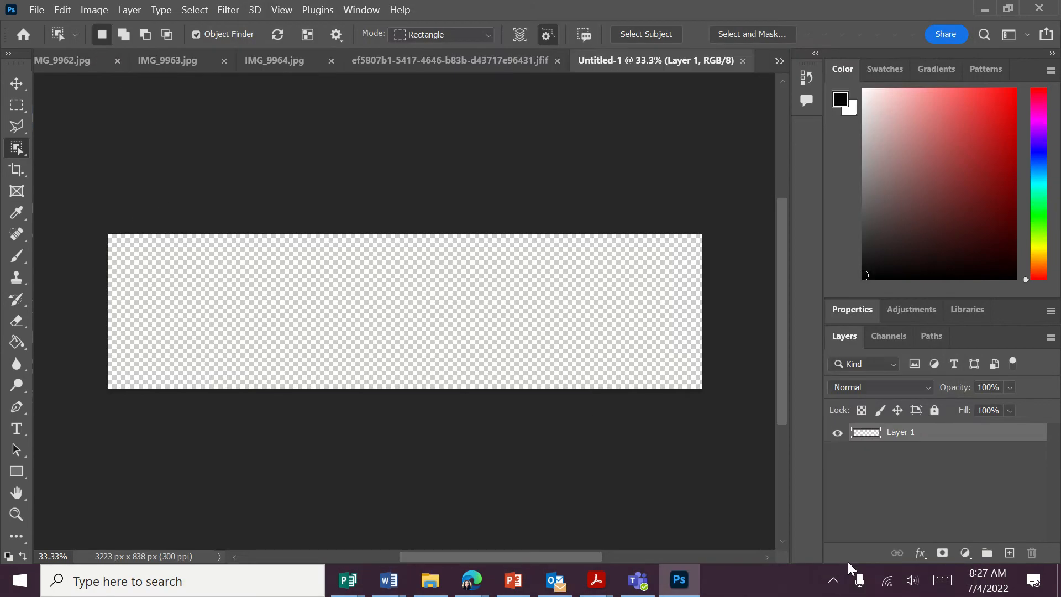
Step: Create a transparent 14.22 x 14 in document at 300 ppi and paste the copied boy into it
{"action": "left_click", "coordinate": [37, 10]}
{"action": "left_click", "coordinate": [53, 26]}
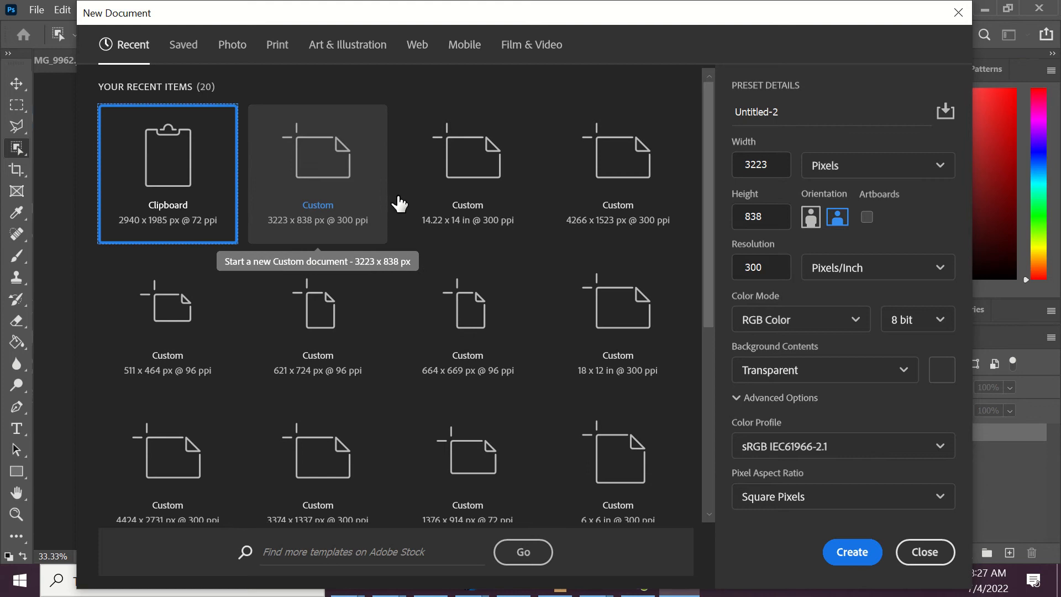
{"action": "left_click", "coordinate": [482, 185]}
{"action": "left_click", "coordinate": [848, 550]}
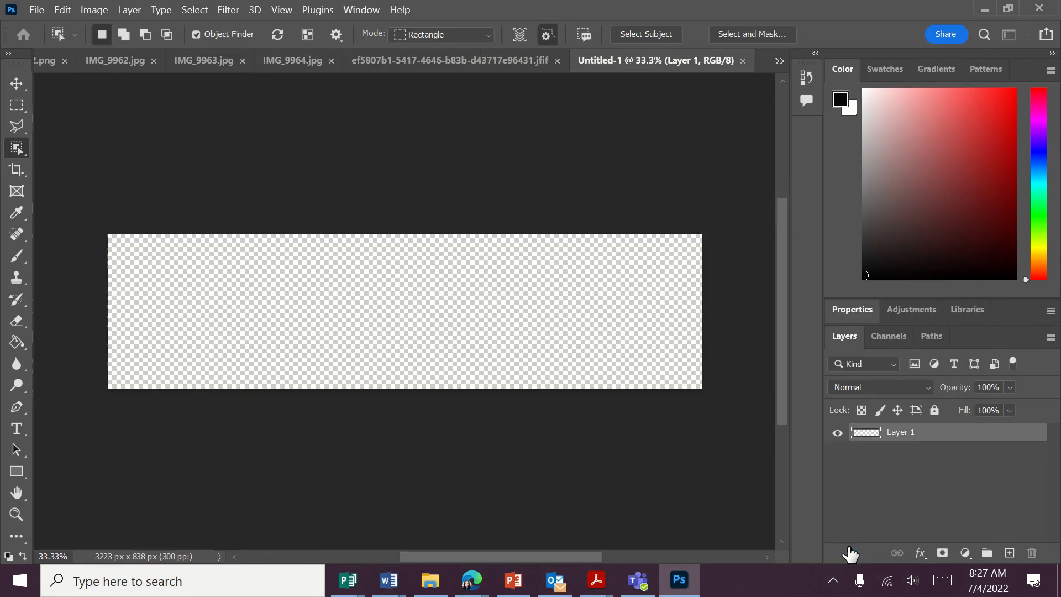
{"action": "left_click", "coordinate": [63, 10]}
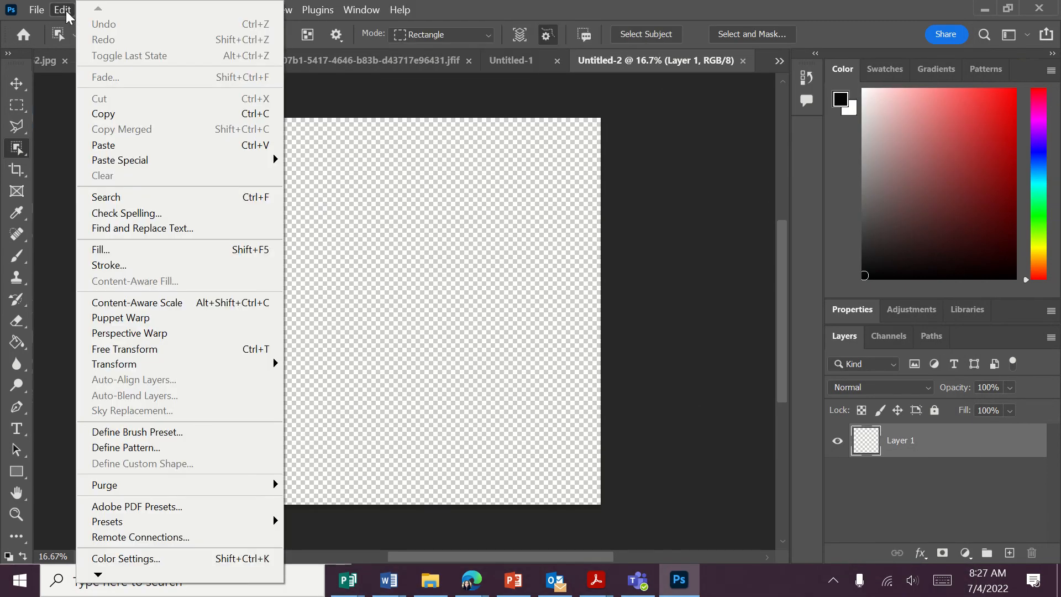
{"action": "left_click", "coordinate": [110, 145]}
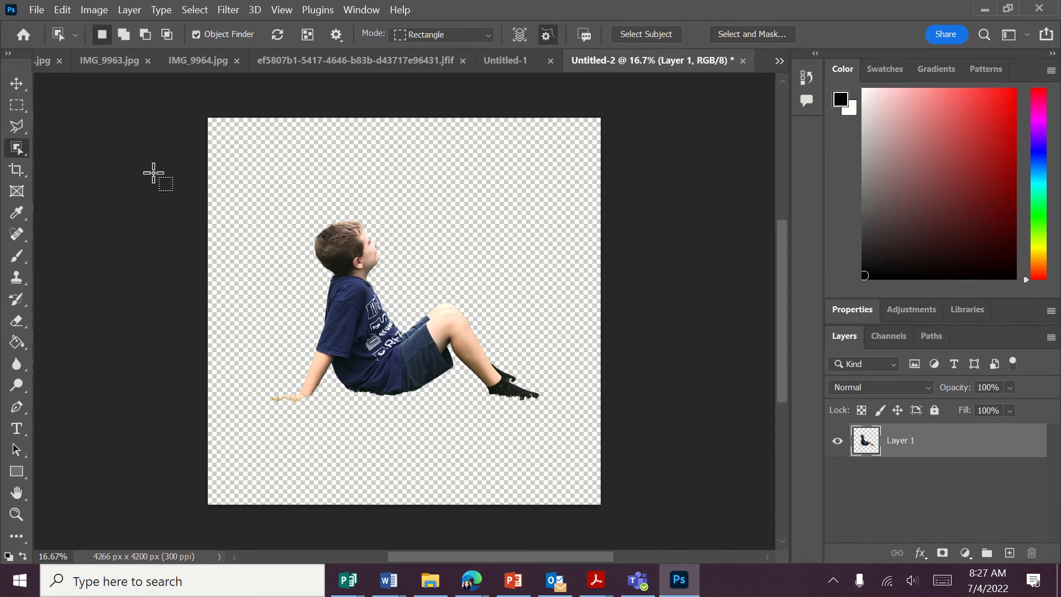
Step: Select the transparent area around the boy with the Magic Wand and invert the selection to cover only the figure
{"action": "right_click", "coordinate": [22, 150]}
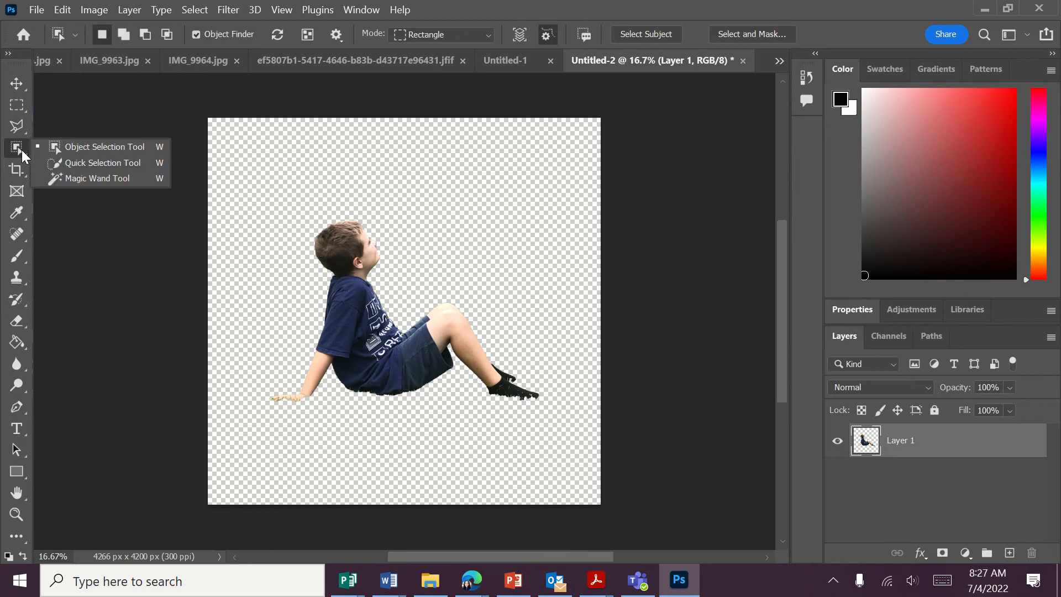
{"action": "left_click", "coordinate": [90, 179]}
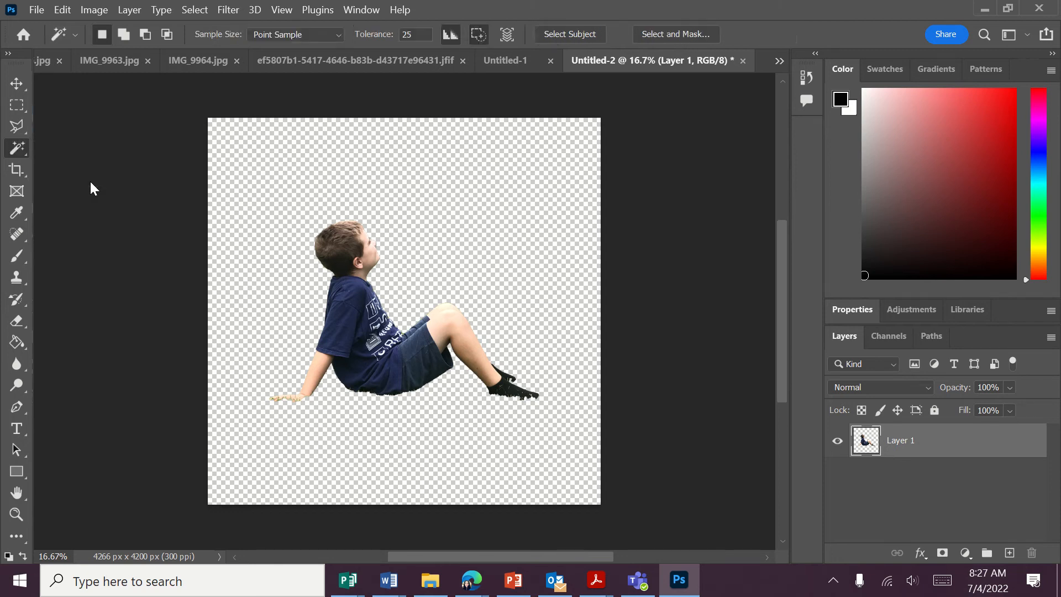
{"action": "left_click", "coordinate": [254, 194]}
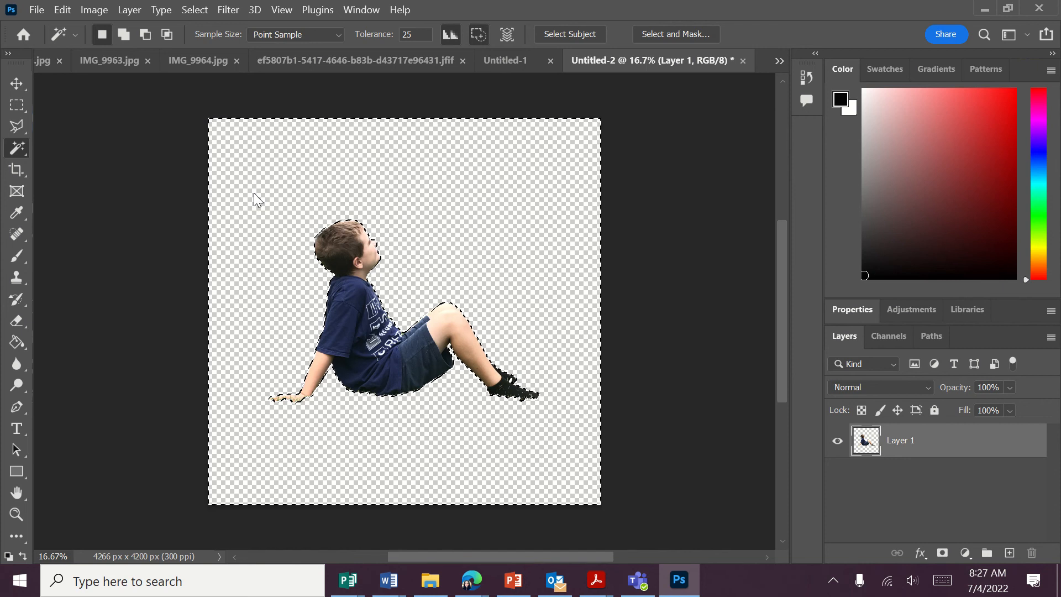
{"action": "left_click", "coordinate": [194, 9]}
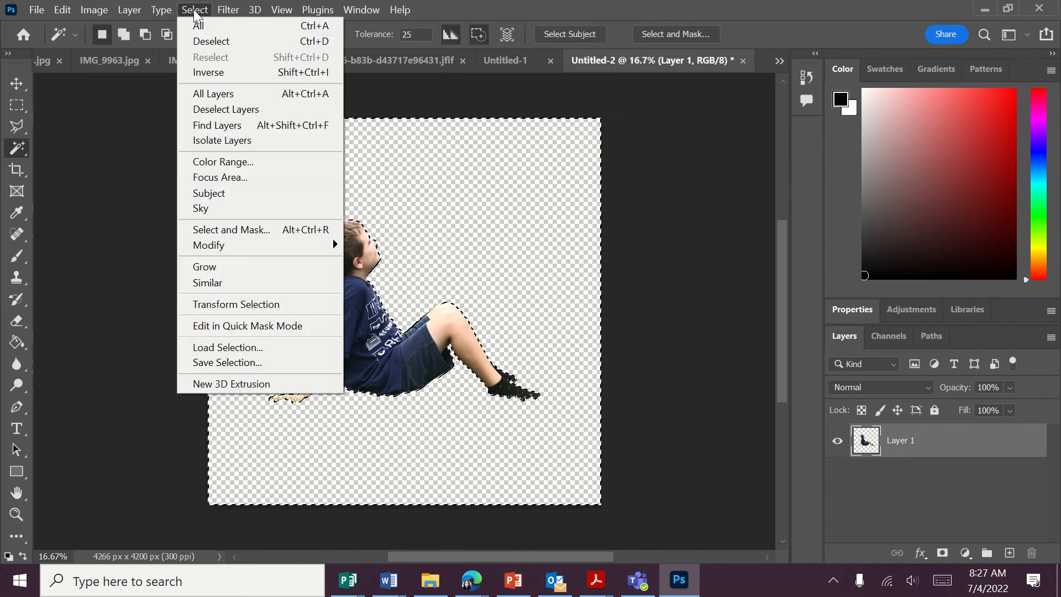
{"action": "left_click", "coordinate": [210, 73]}
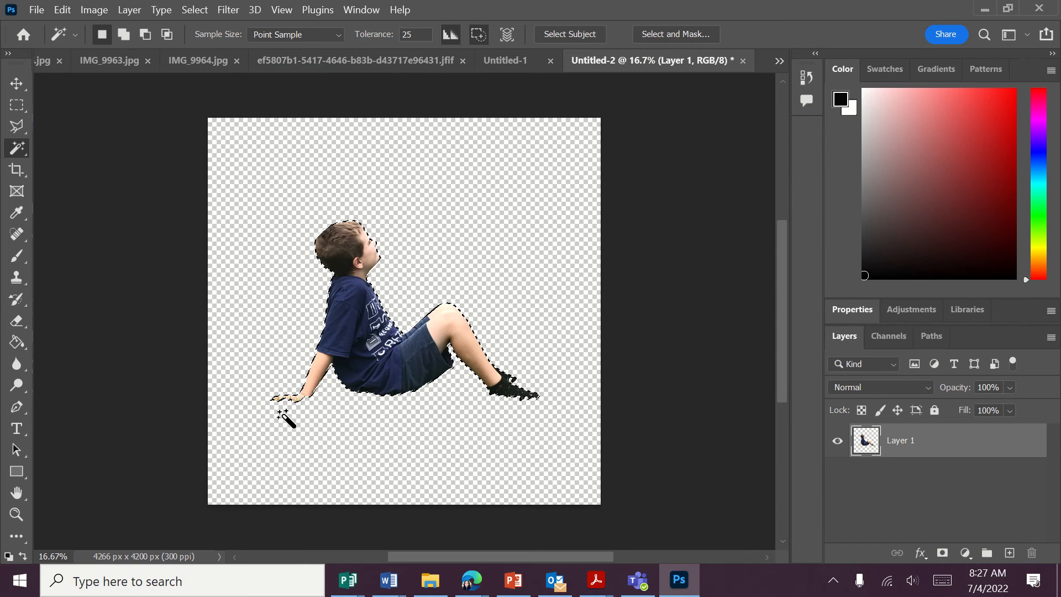
Step: Paint the selected figure solid black with the Brush tool, then deselect it
{"action": "left_click", "coordinate": [21, 262]}
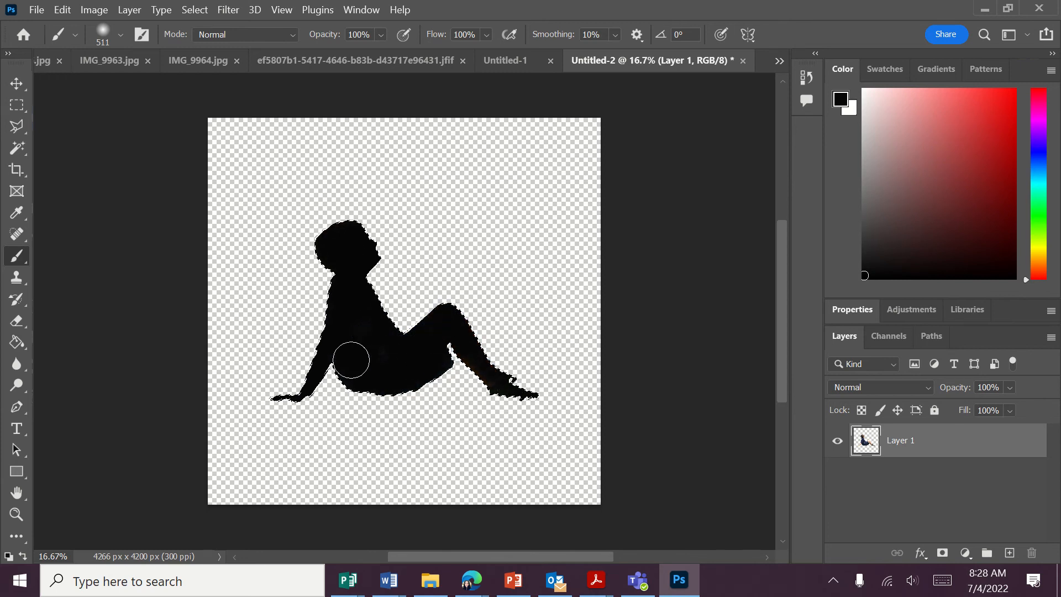
{"action": "left_click_drag", "start_coordinate": [457, 382], "coordinate": [580, 367]}
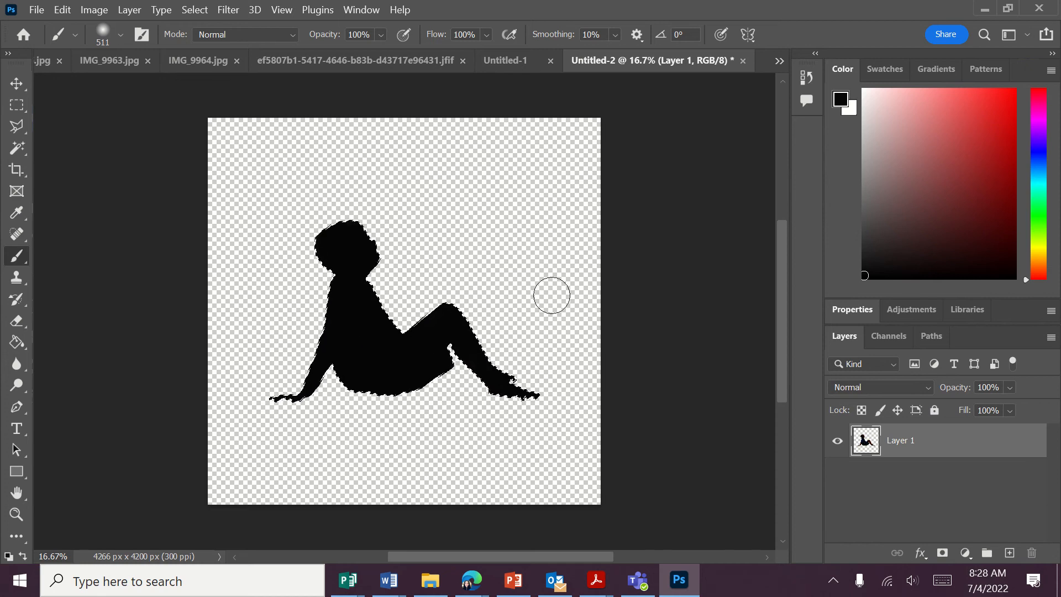
{"action": "left_click", "coordinate": [196, 9]}
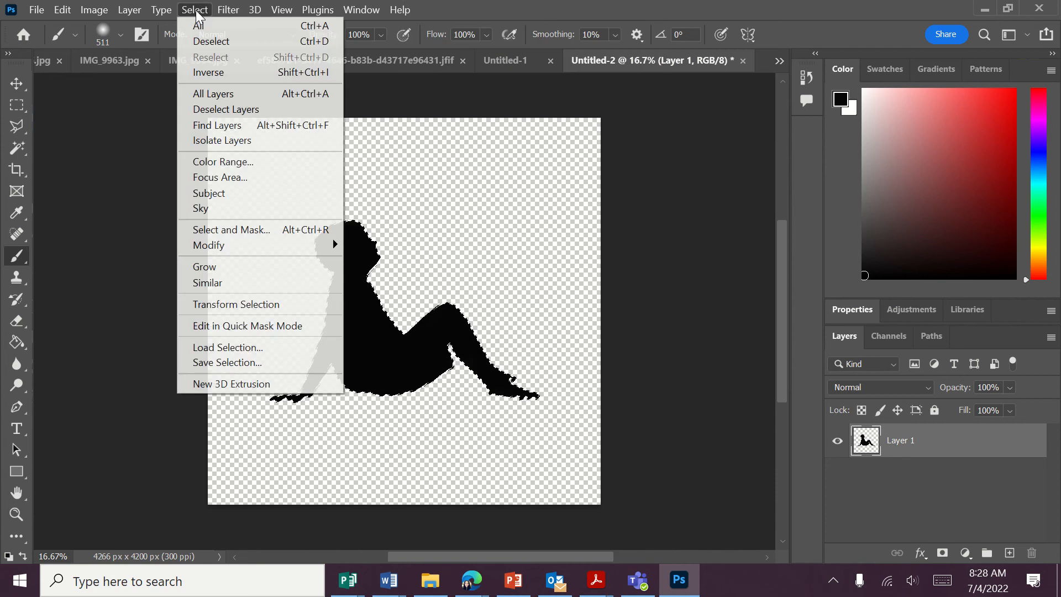
{"action": "left_click", "coordinate": [208, 44]}
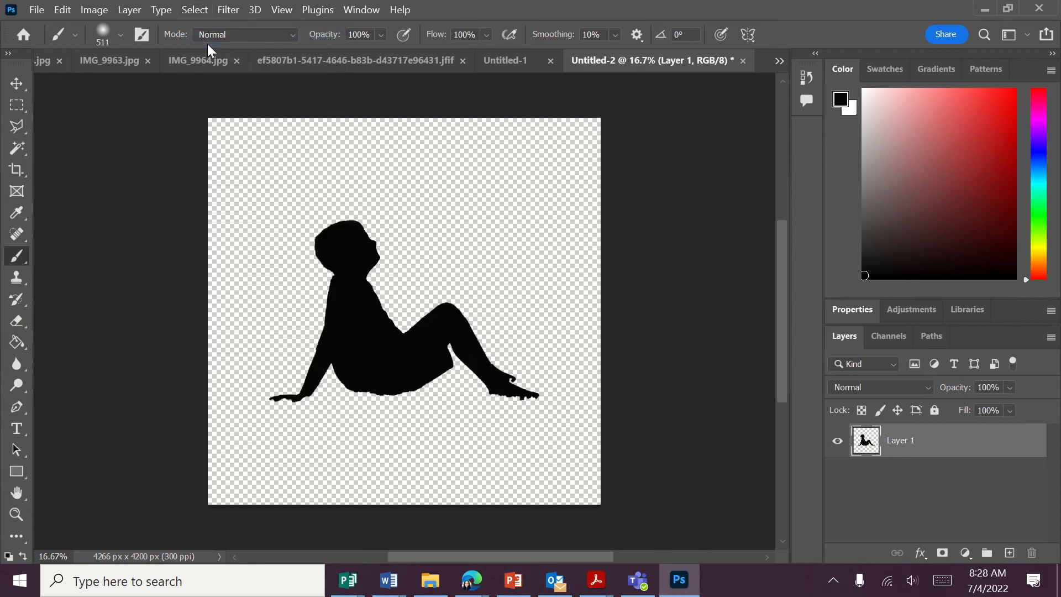
Step: Crop the canvas close around the black silhouette to about 3414 x 2496 px
{"action": "left_click", "coordinate": [16, 170]}
{"action": "left_click_drag", "start_coordinate": [210, 121], "coordinate": [231, 162]}
{"action": "left_click_drag", "start_coordinate": [583, 467], "coordinate": [571, 433]}
{"action": "key", "text": "Return"}
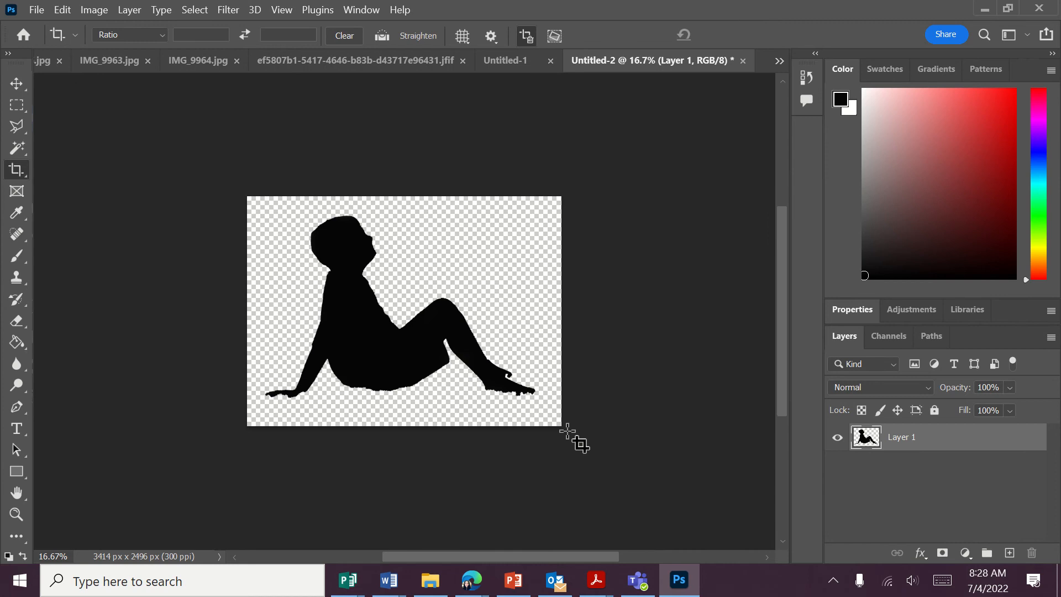
Step: Start saving the silhouette document to the week 5 folder on the computer in JPEG 2000 format
{"action": "left_click", "coordinate": [36, 11]}
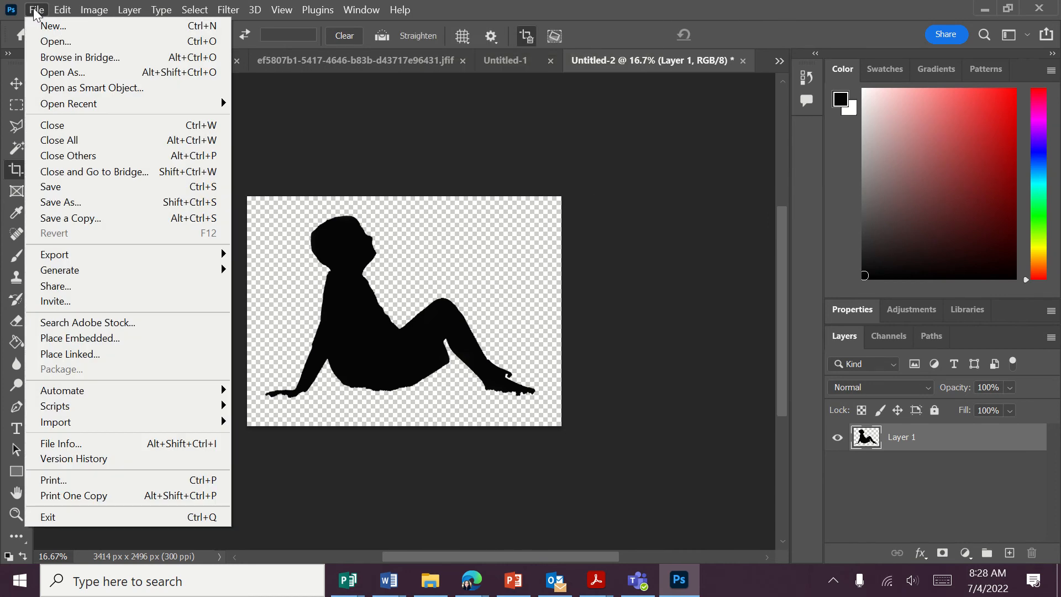
{"action": "left_click", "coordinate": [64, 187]}
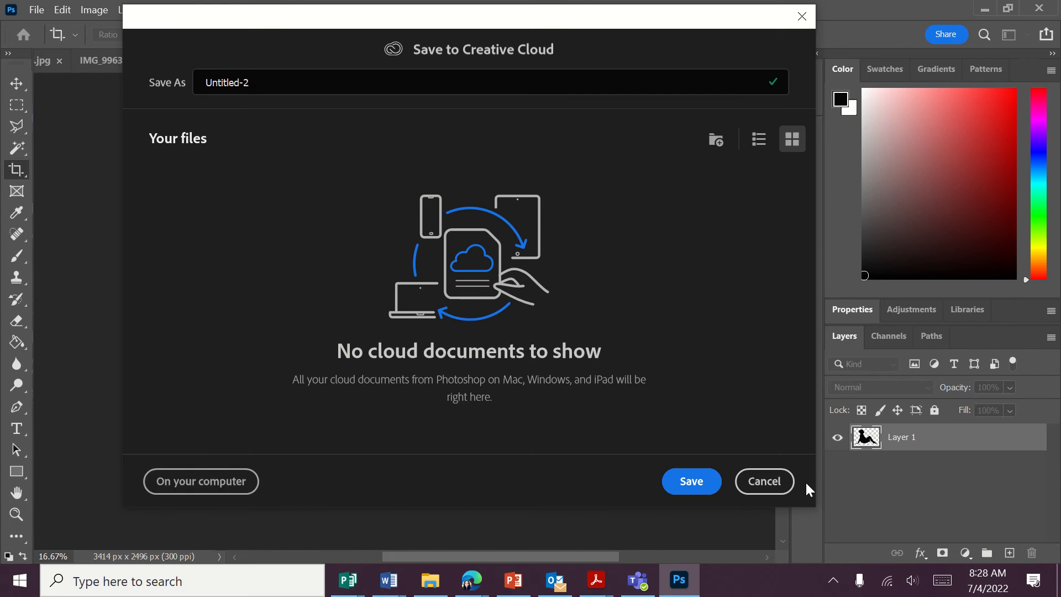
{"action": "left_click", "coordinate": [226, 481]}
{"action": "left_click", "coordinate": [582, 450]}
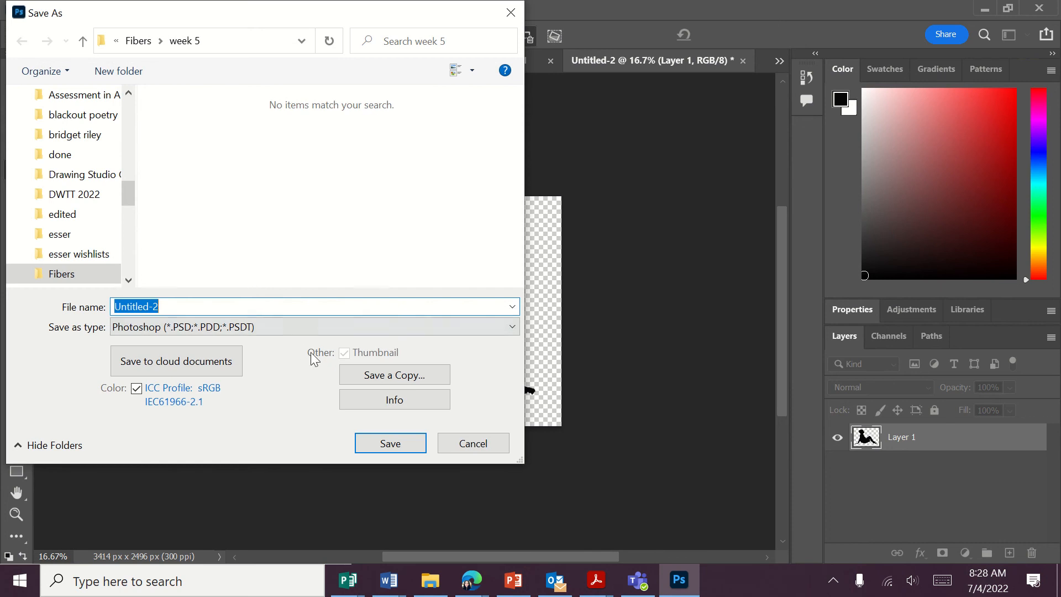
{"action": "left_click", "coordinate": [316, 329]}
{"action": "left_click", "coordinate": [250, 389]}
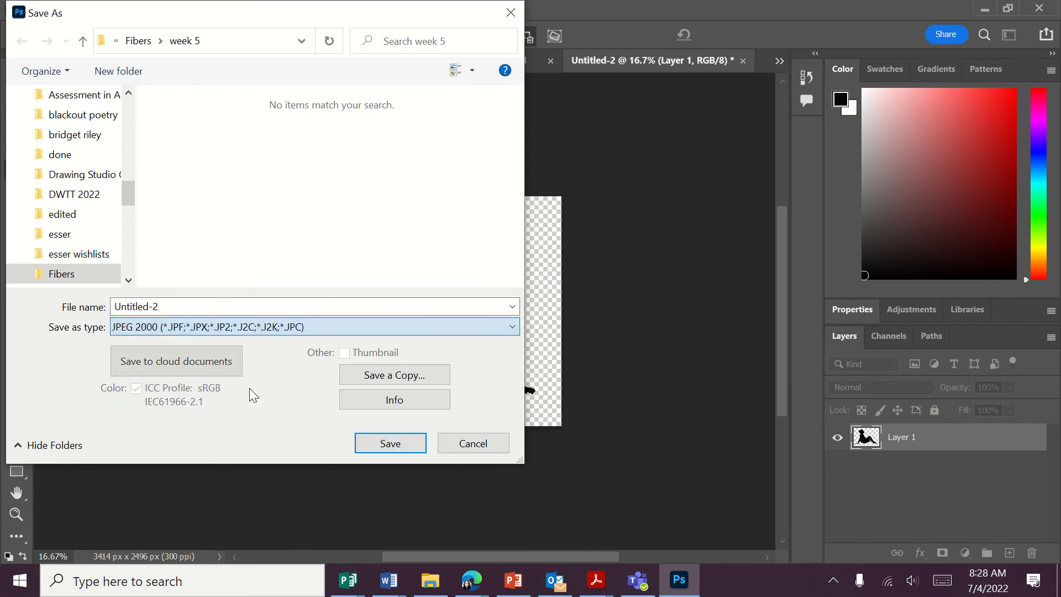
Step: Name the file with the boy's first name followed by 3 and save it with the JPEG 2000 options as offered
{"action": "double_click", "coordinate": [175, 306]}
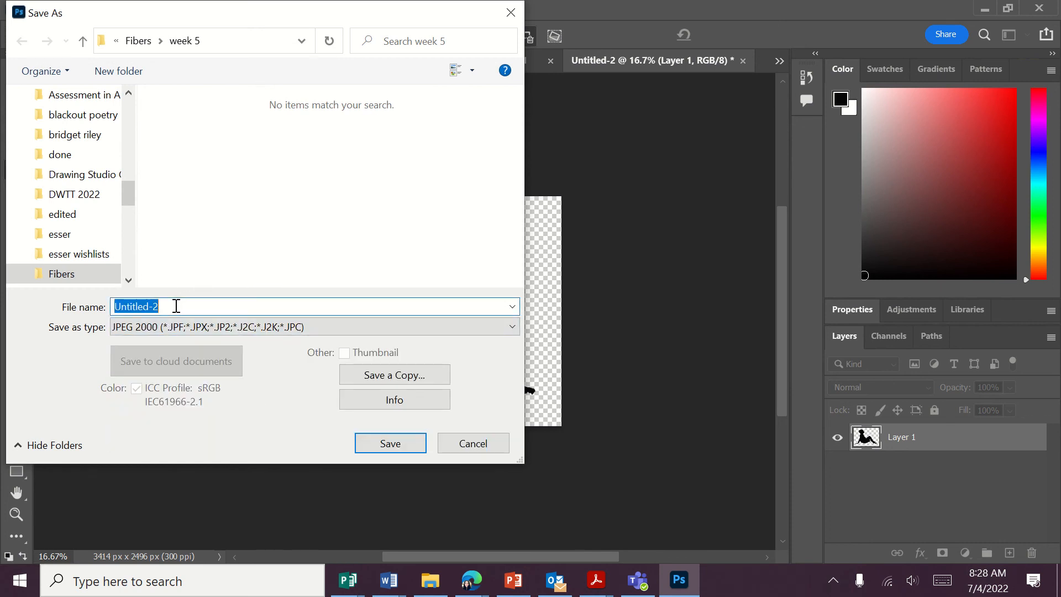
{"action": "type", "text": "grhaam"}
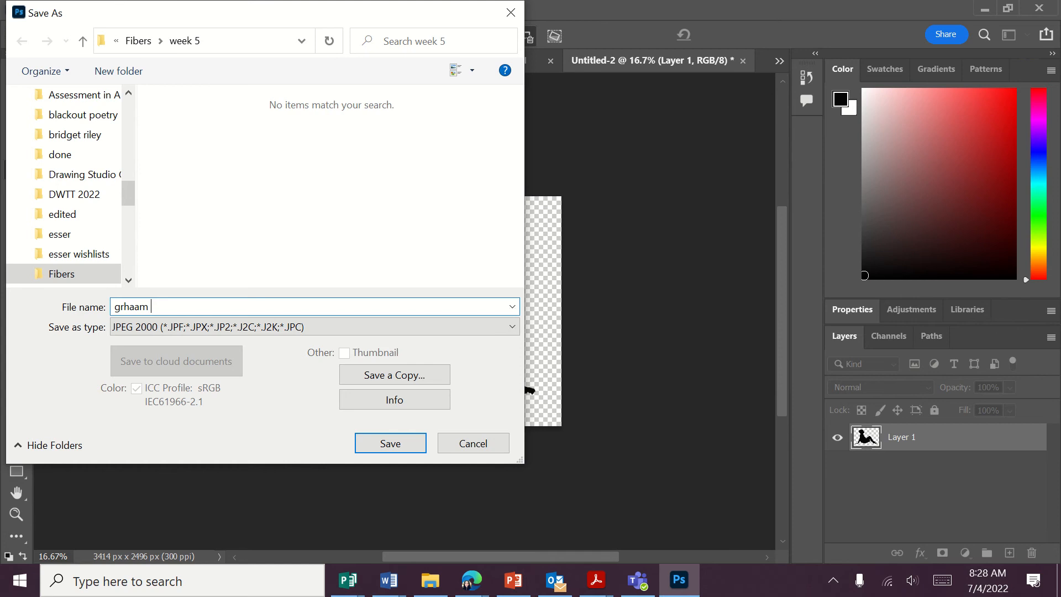
{"action": "key", "text": "BackSpace"}
{"action": "key", "text": "BackSpace"}
{"action": "key", "text": "BackSpace"}
{"action": "type", "text": "h"}
{"action": "key", "text": "BackSpace"}
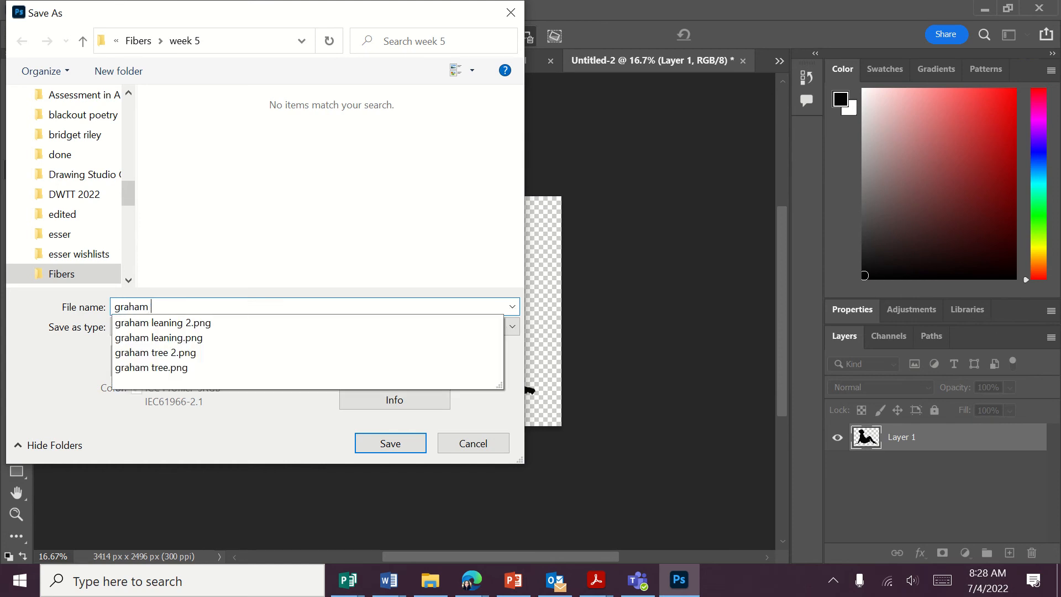
{"action": "type", "text": "aham 3"}
{"action": "key", "text": "Return"}
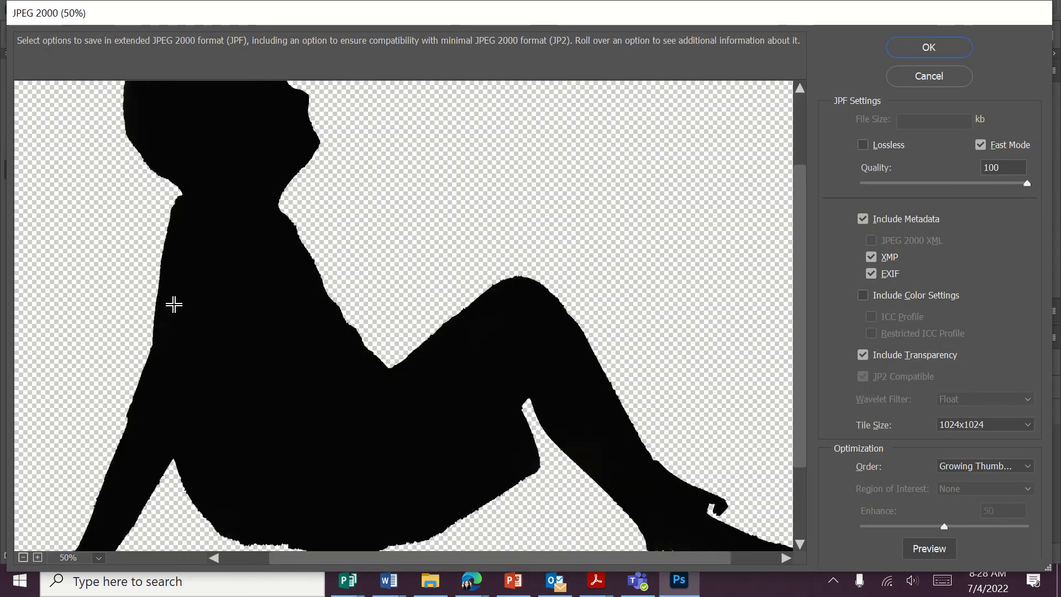
{"action": "left_click", "coordinate": [918, 50]}
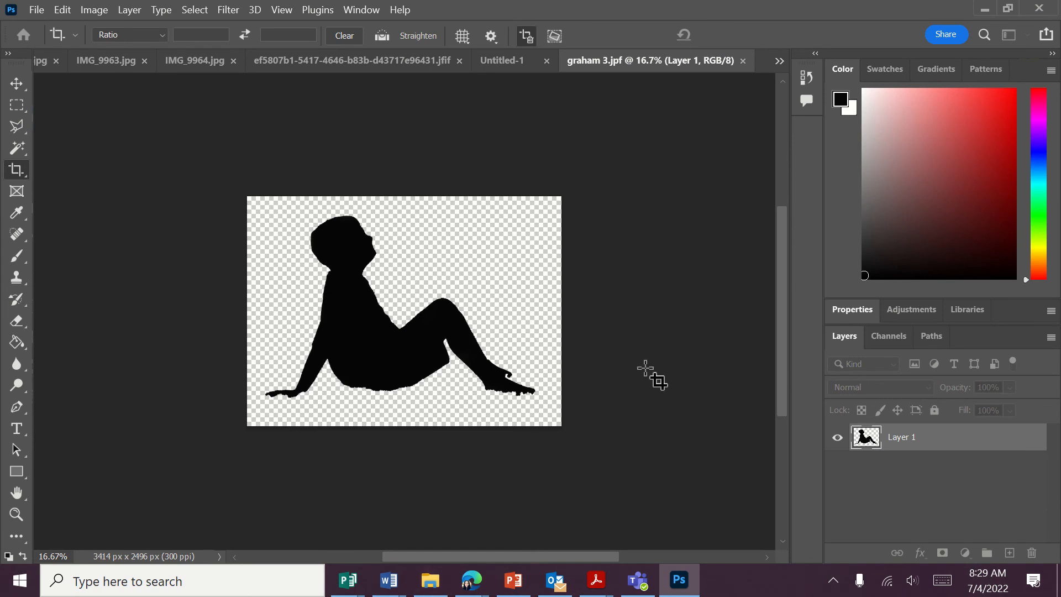
Step: Switch to the Pixlr E photo editor in the browser, where the backyard photo of the boy is open
{"action": "mouse_move", "coordinate": [472, 588]}
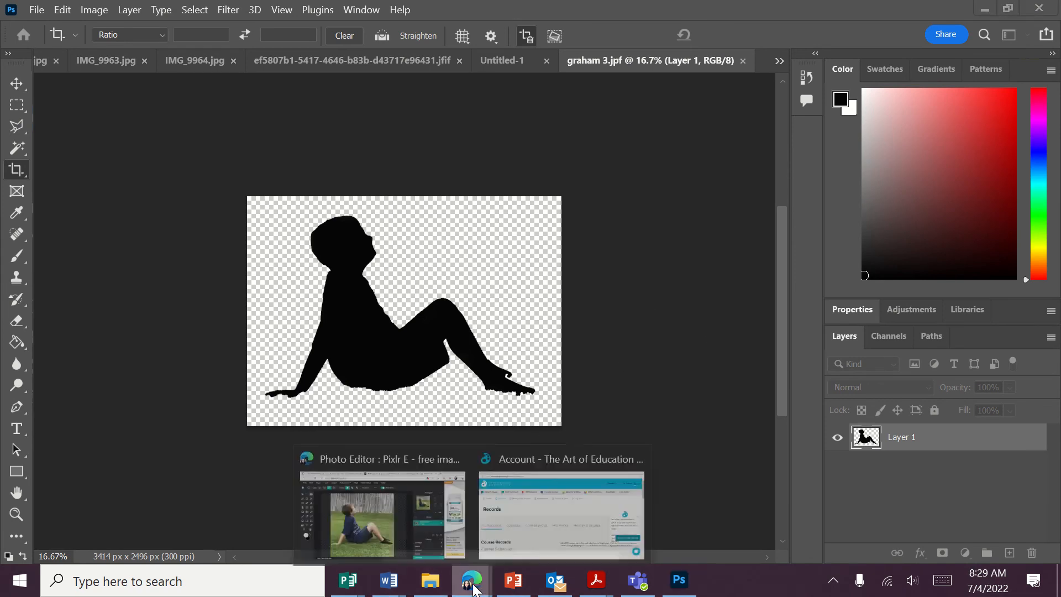
{"action": "left_click", "coordinate": [402, 532]}
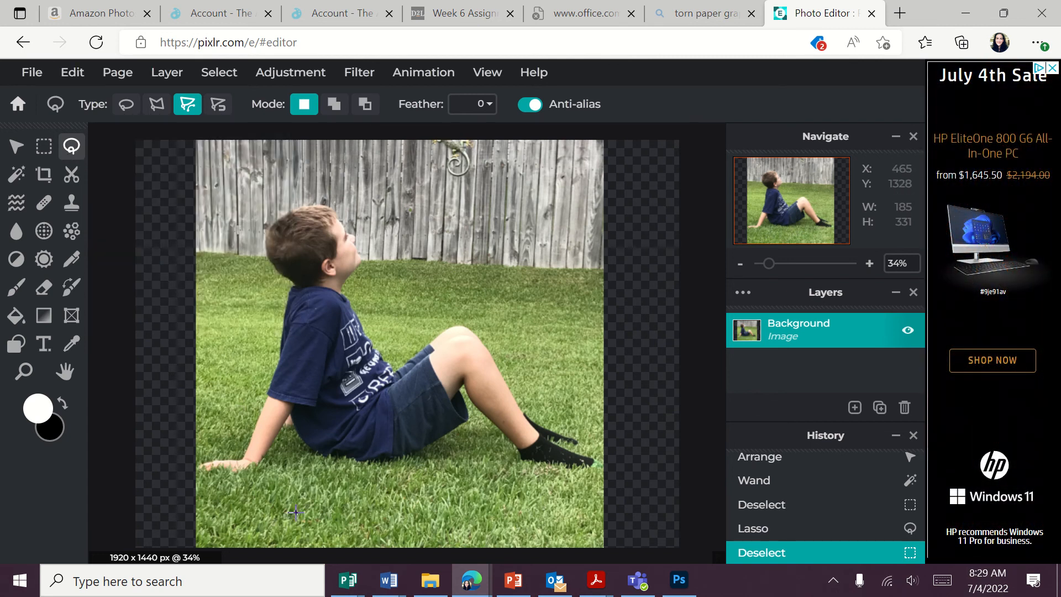
Step: Try selecting the grass in front of the boy with the Wand at tolerance 32, and clear the selection
{"action": "left_click", "coordinate": [12, 180]}
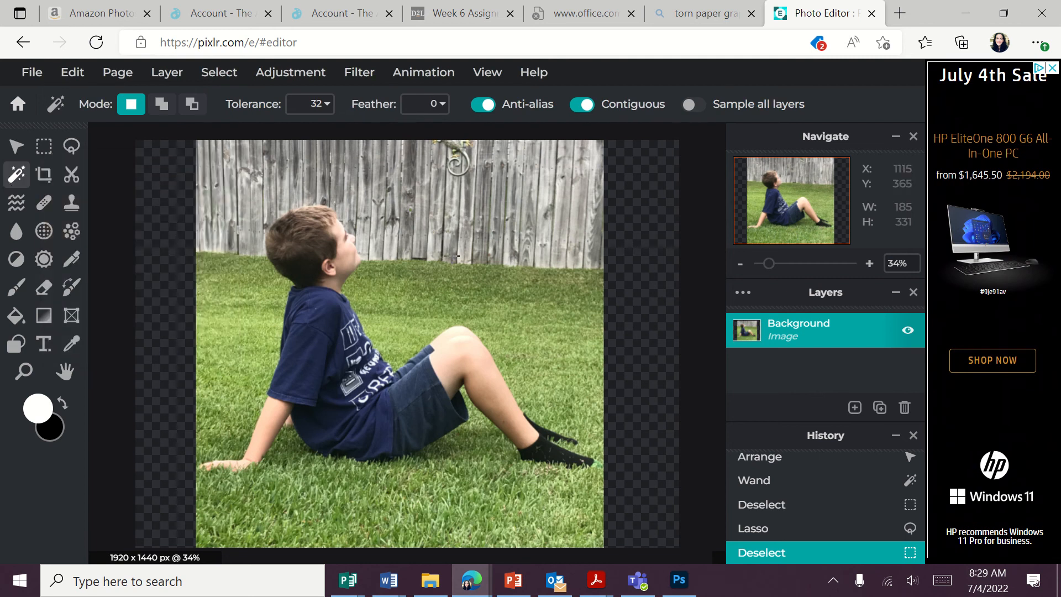
{"action": "left_click", "coordinate": [537, 328]}
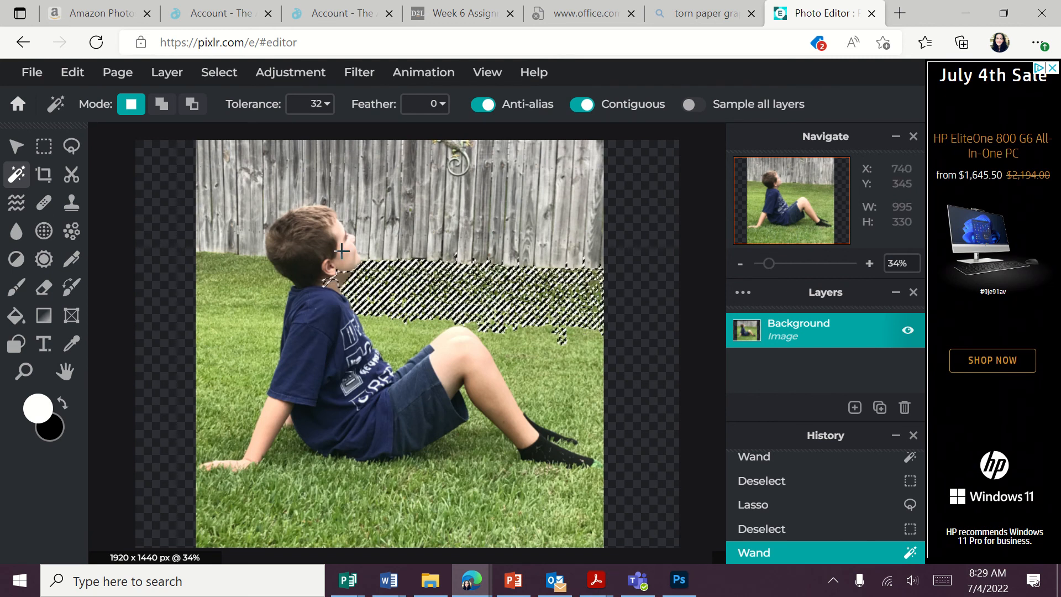
{"action": "left_click", "coordinate": [219, 72]}
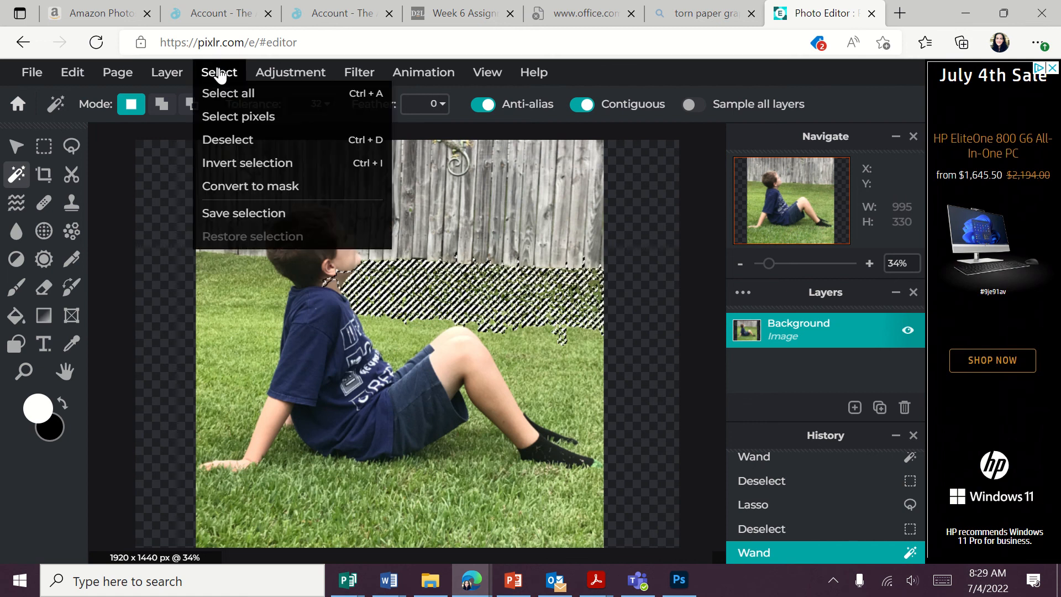
{"action": "left_click", "coordinate": [237, 140]}
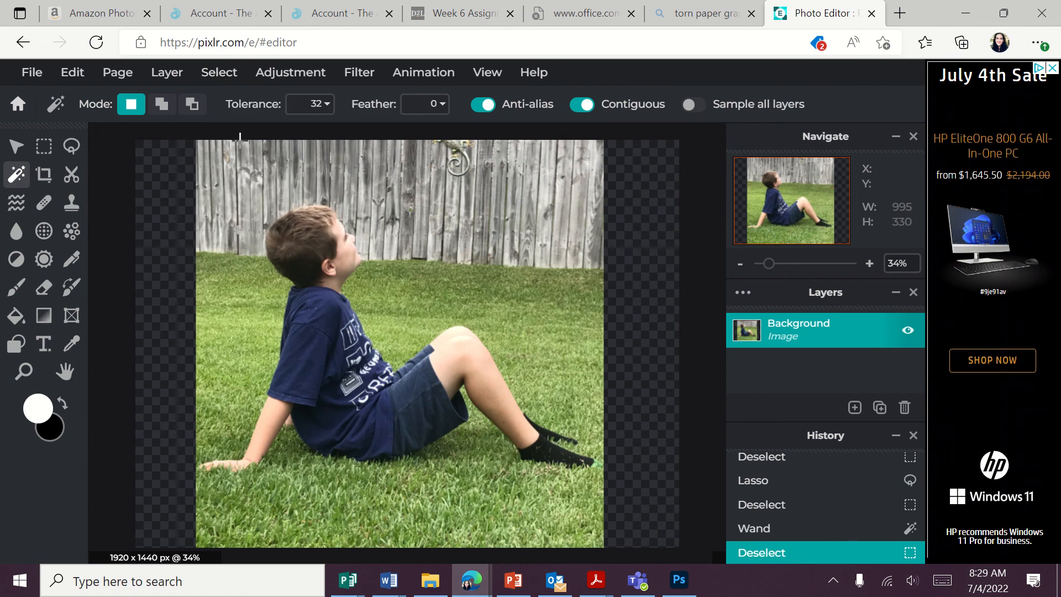
Step: Outline the background behind the boy's head and back with the polygonal Lasso and delete it
{"action": "left_click", "coordinate": [71, 147]}
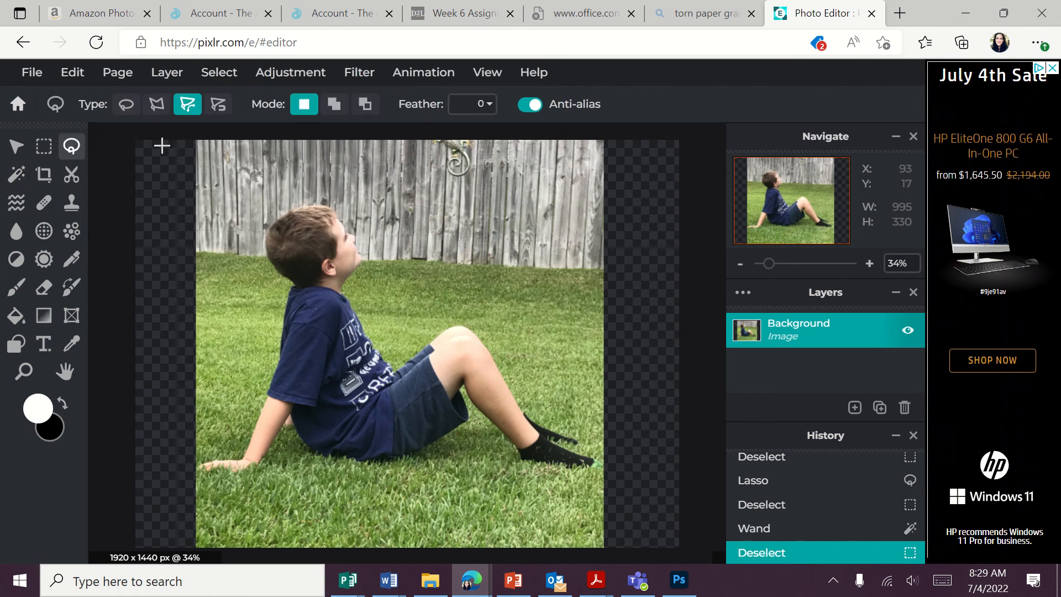
{"action": "left_click", "coordinate": [157, 105]}
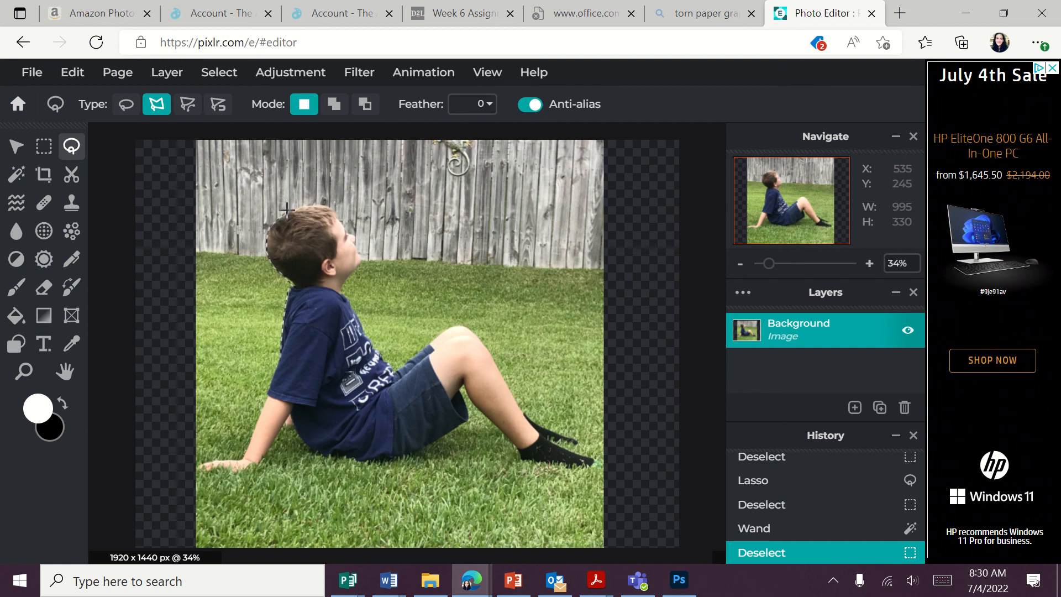
{"action": "left_click", "coordinate": [303, 205]}
{"action": "left_click", "coordinate": [184, 178]}
{"action": "left_click", "coordinate": [183, 412]}
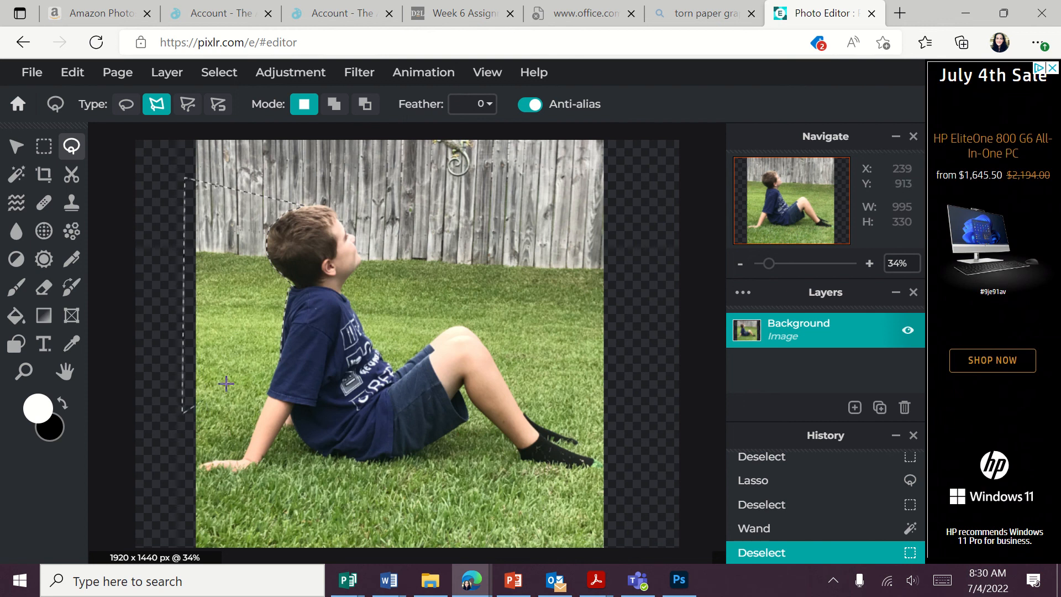
{"action": "left_click", "coordinate": [279, 361]}
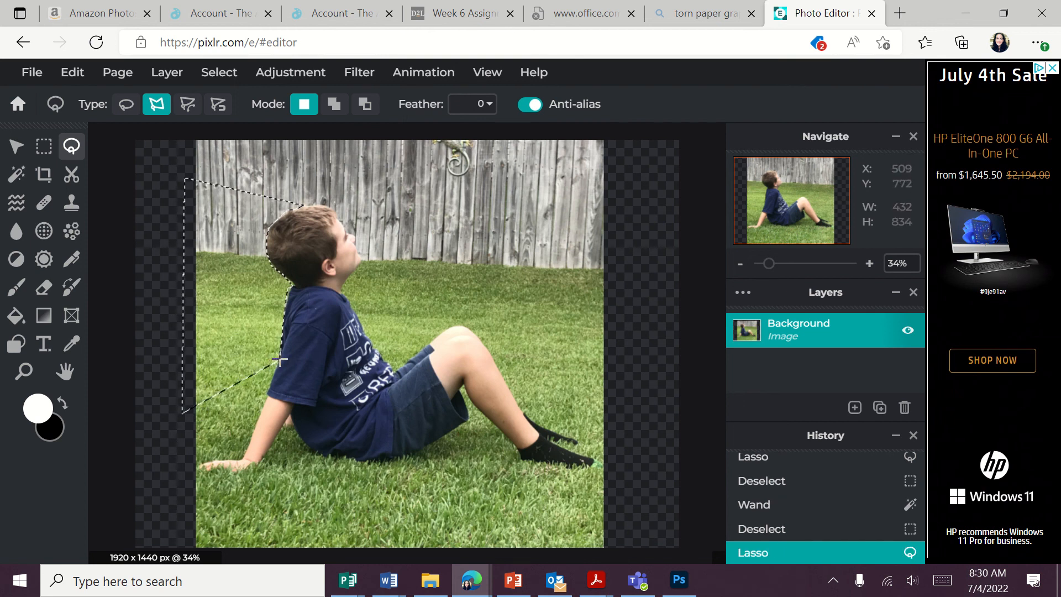
{"action": "key", "text": "Delete"}
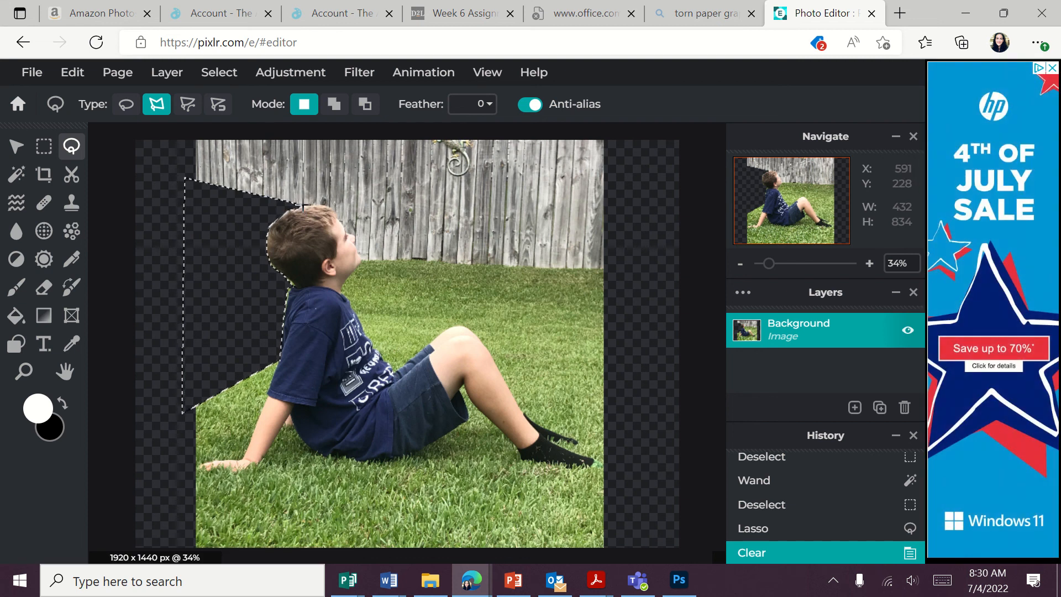
Step: Outline the fence and grass above and in front of the boy's face with the polygonal Lasso and delete that area
{"action": "left_click", "coordinate": [315, 207]}
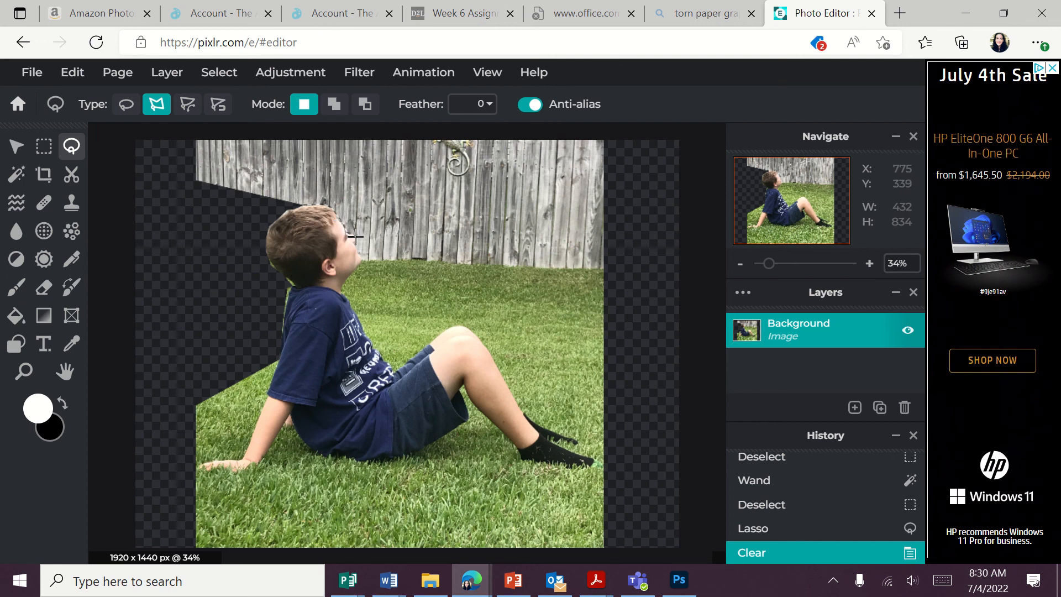
{"action": "left_click", "coordinate": [359, 265]}
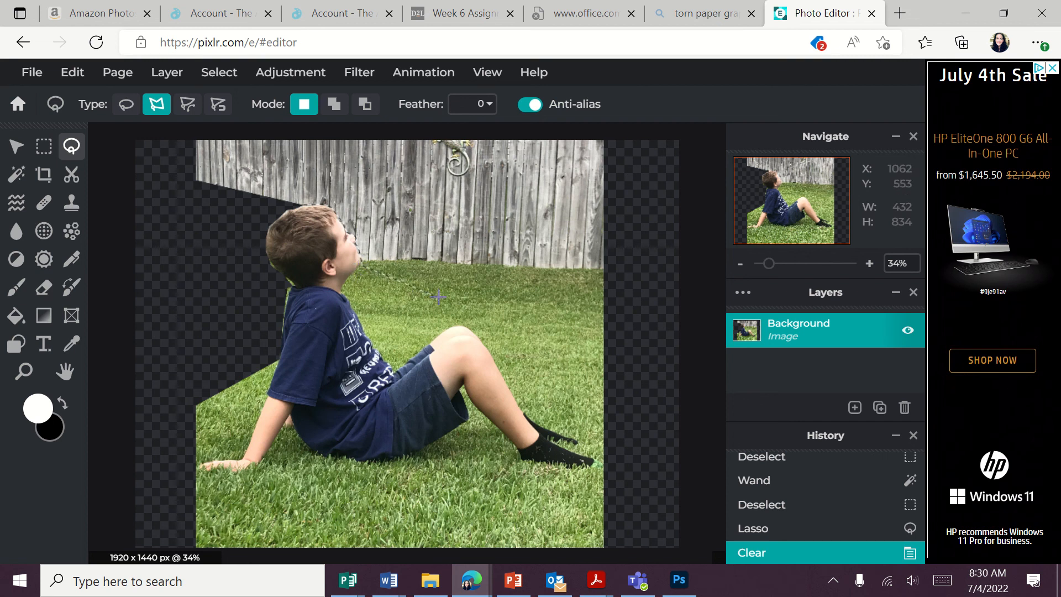
{"action": "left_click", "coordinate": [637, 313]}
{"action": "left_click", "coordinate": [630, 148]}
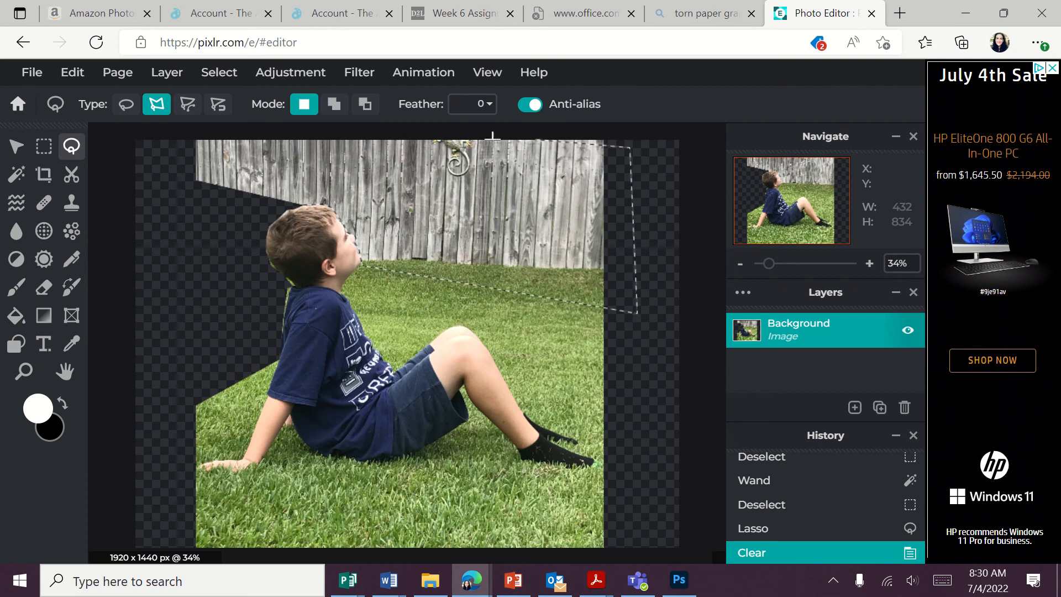
{"action": "left_click", "coordinate": [182, 142]}
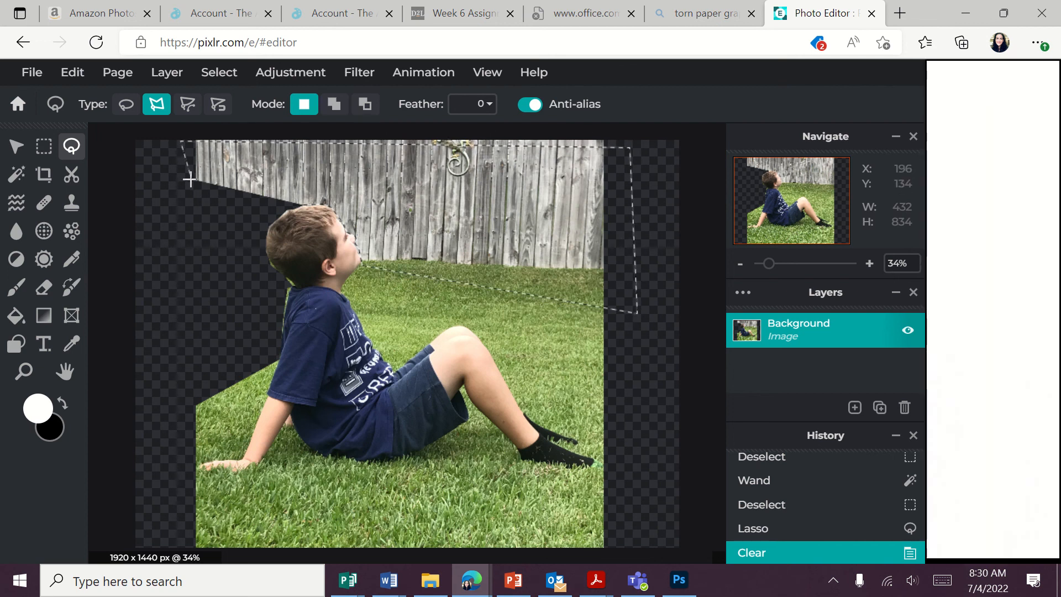
{"action": "left_click", "coordinate": [196, 200]}
{"action": "left_click", "coordinate": [305, 204]}
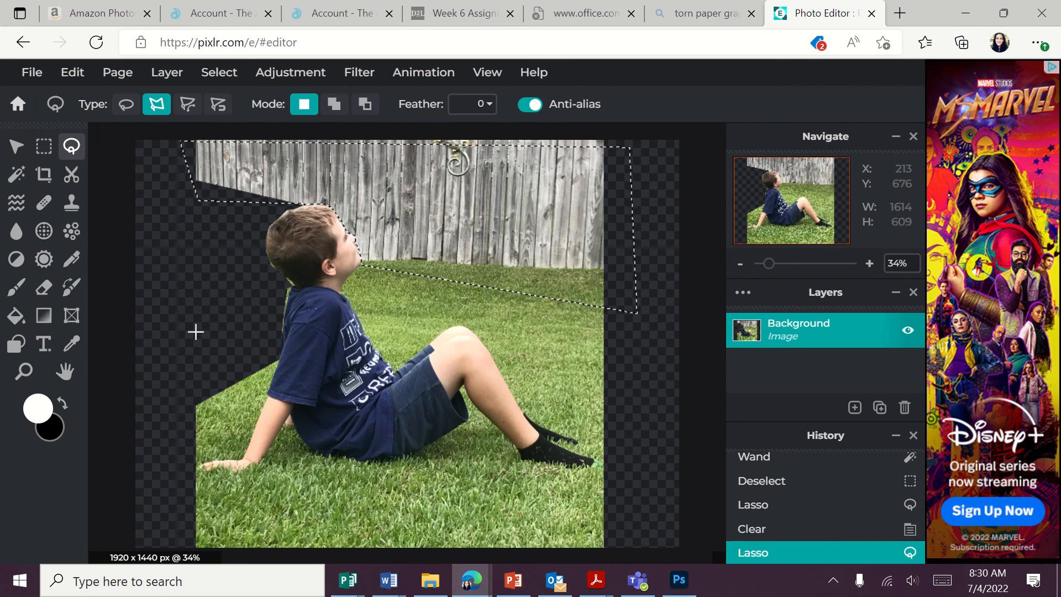
{"action": "key", "text": "Delete"}
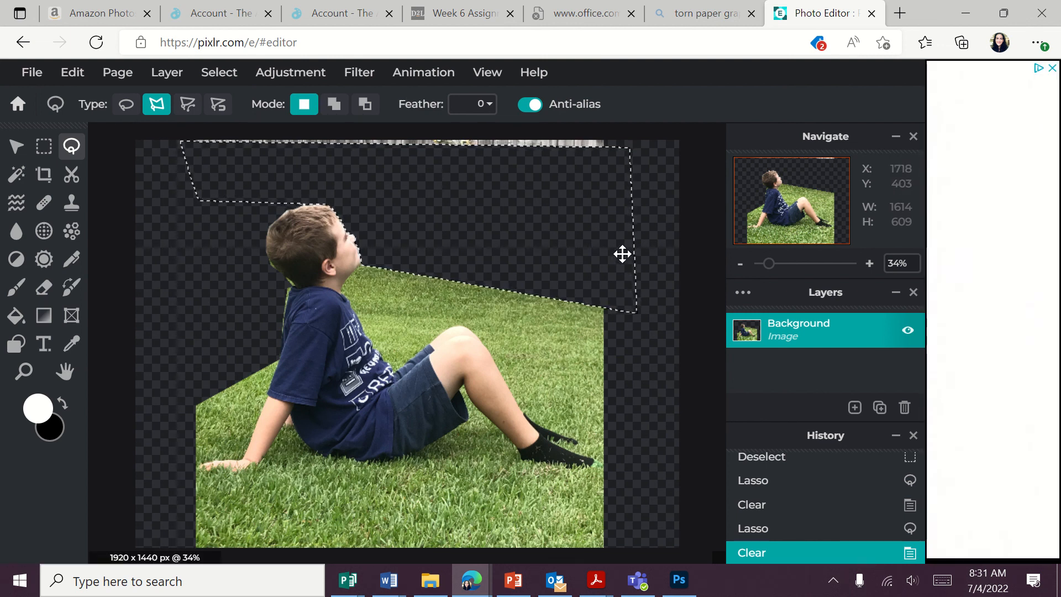
{"action": "mouse_move", "coordinate": [530, 3]}
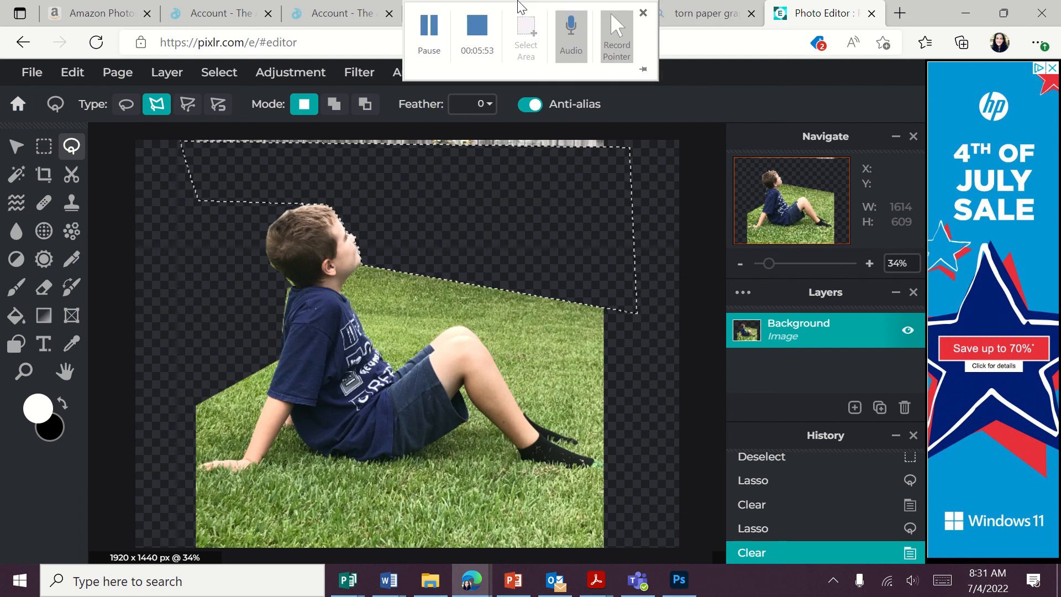